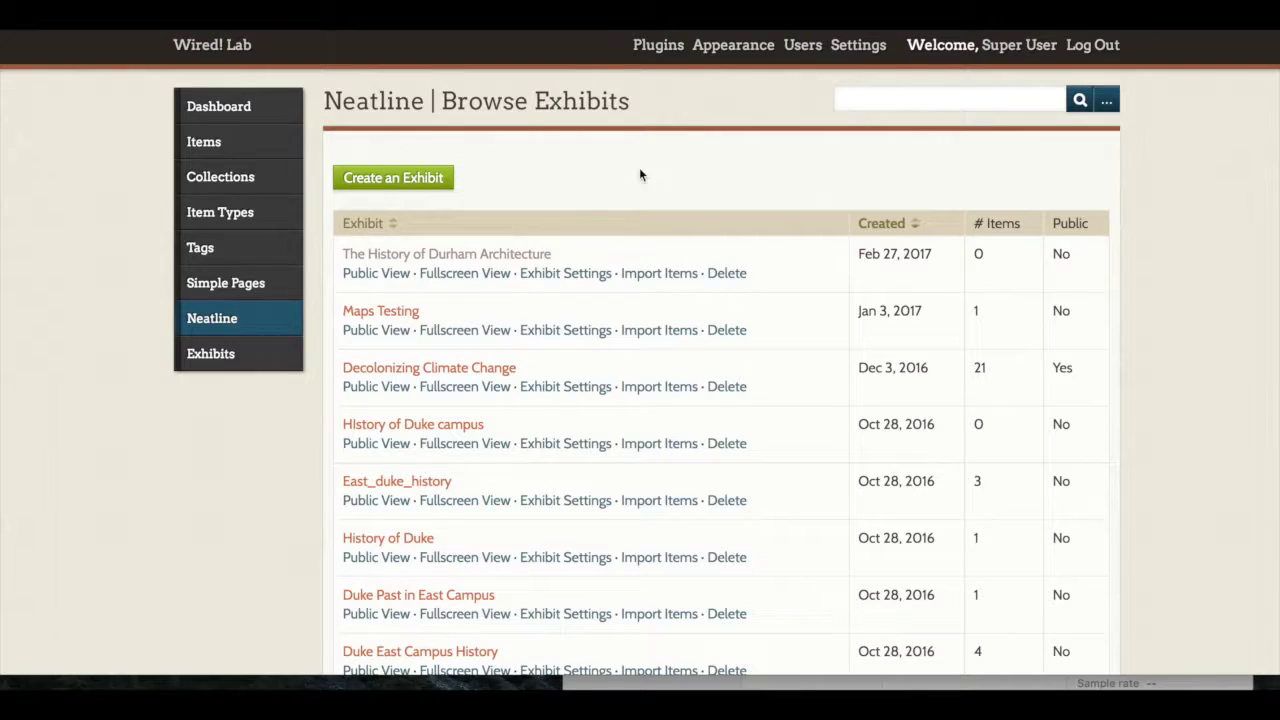
- Open the Exhibit Settings for 'The History of Durham Architecture' from the Browse Exhibits list
click(537, 278)
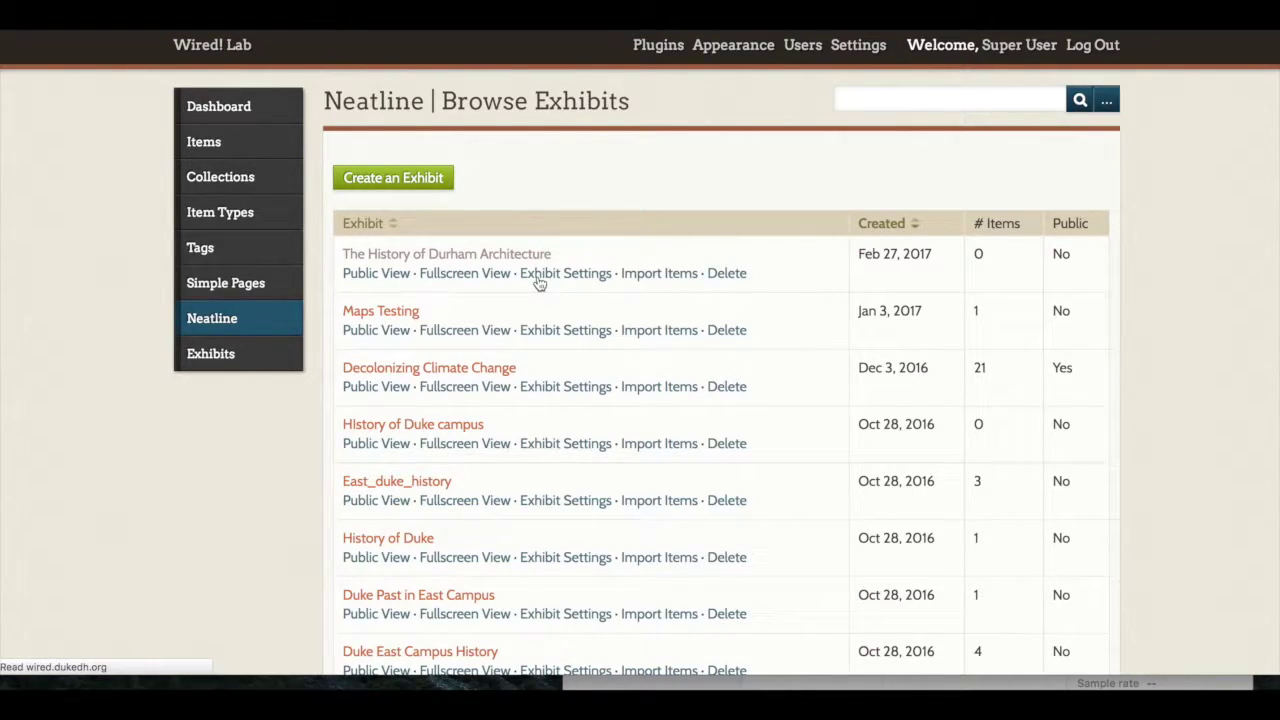
- Save the exhibit with SIMILE Timeline and Waypoints widgets and the Google Satellite default layer
scroll(353, 563, down, 10)
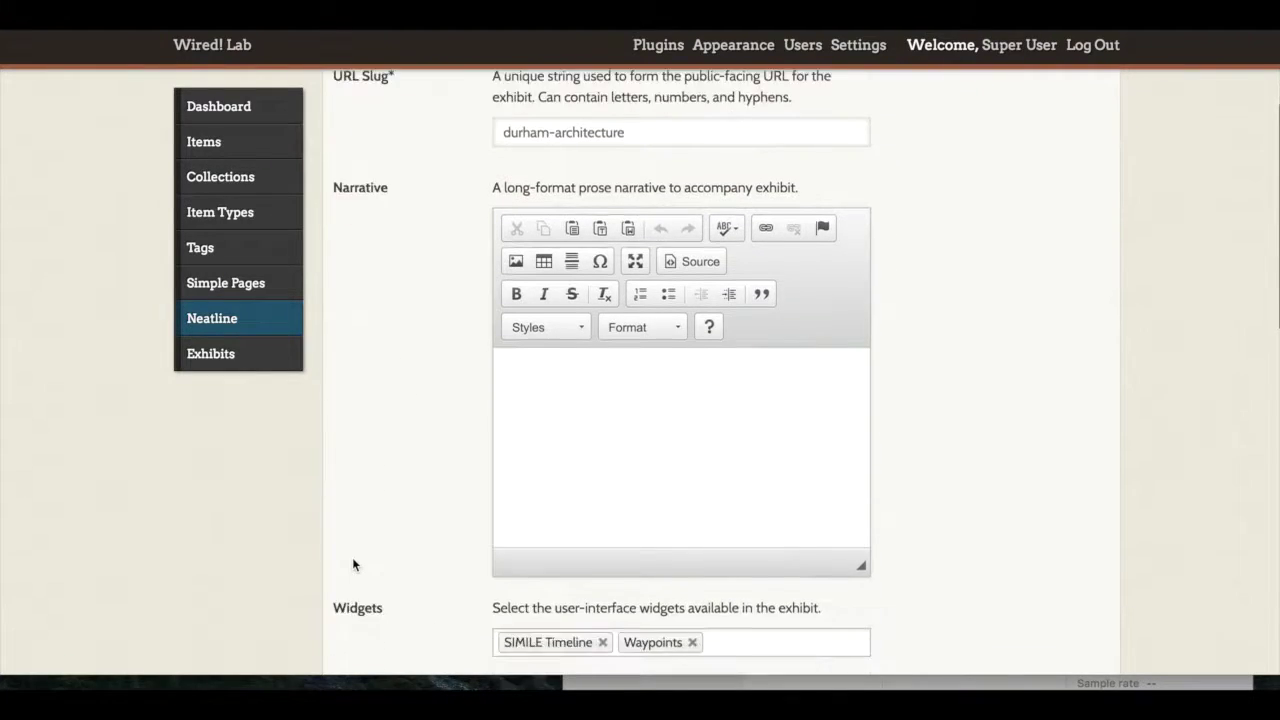
scroll(352, 565, down, 5)
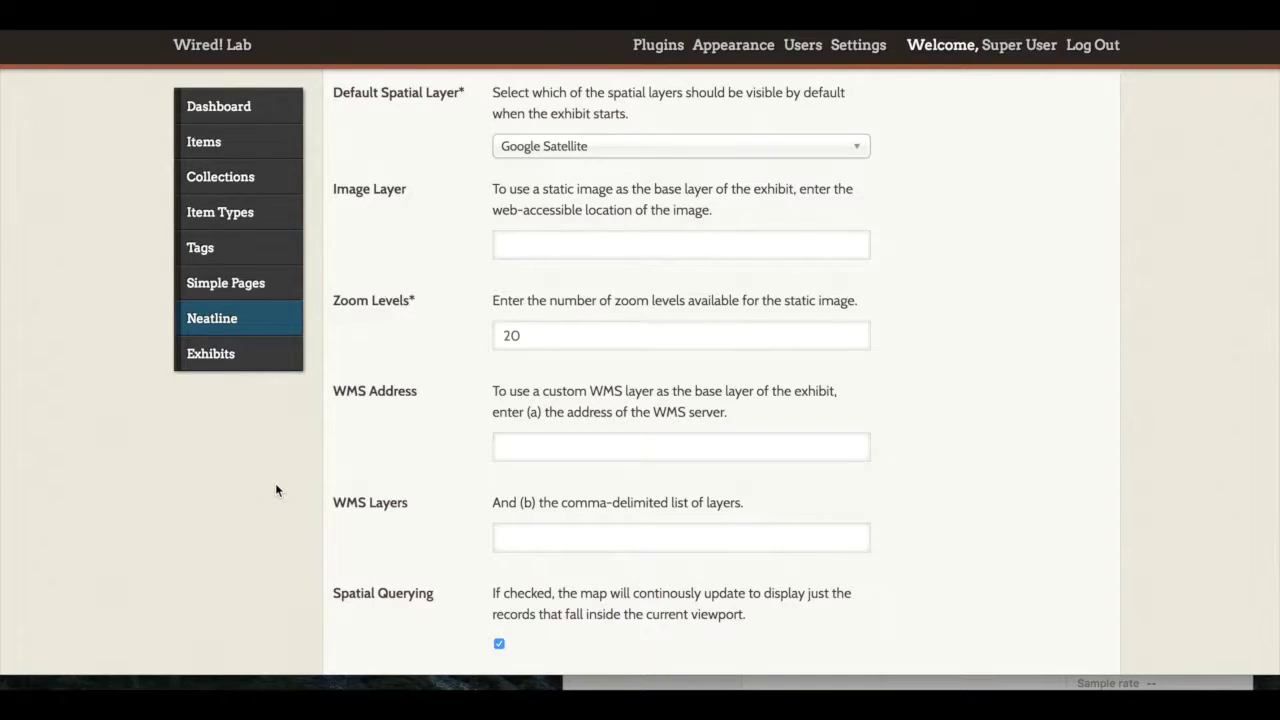
scroll(275, 483, down, 3)
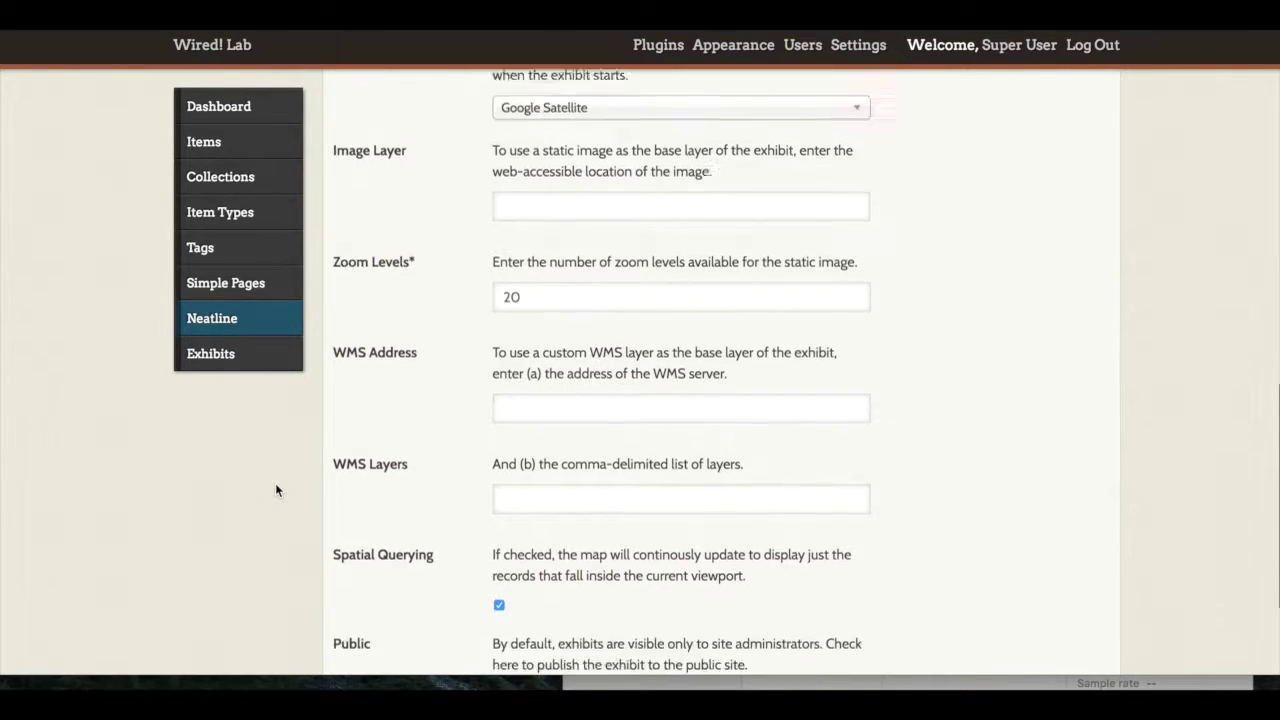
click(381, 574)
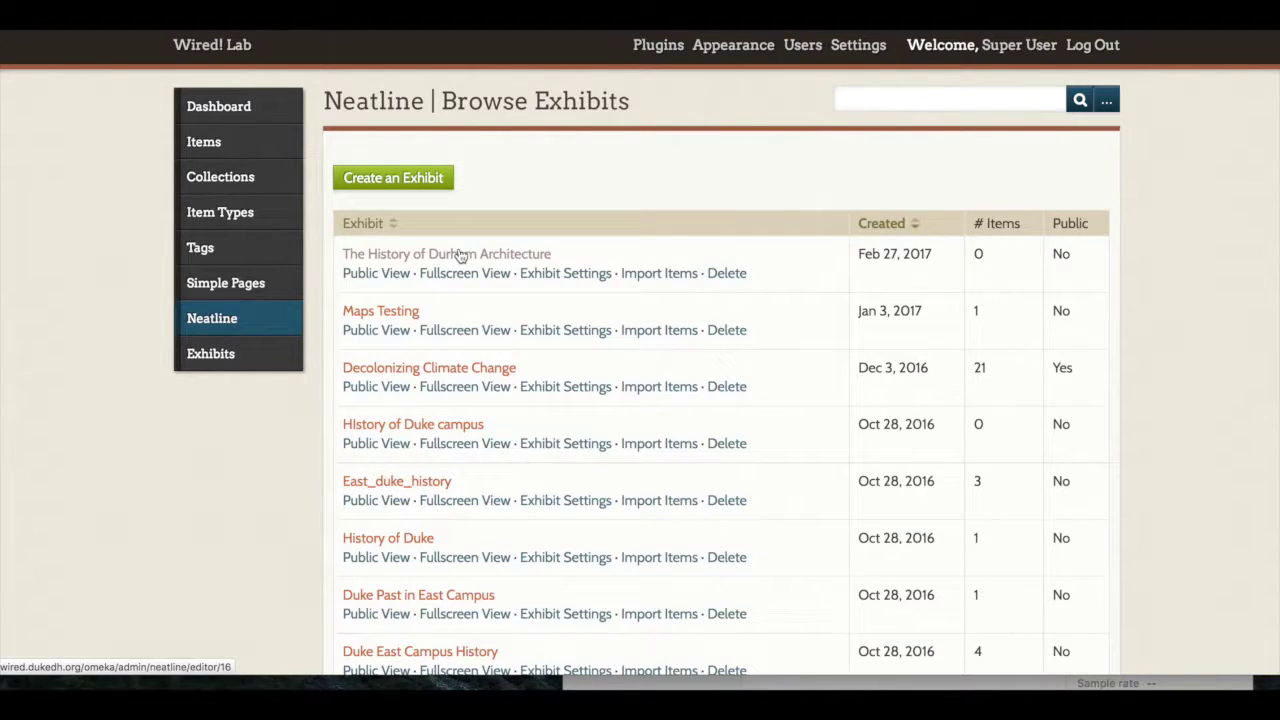
- Open the exhibit editor in a new tab and save a new record titled 'Durham Sanborn Map 1913'
right_click(460, 256)
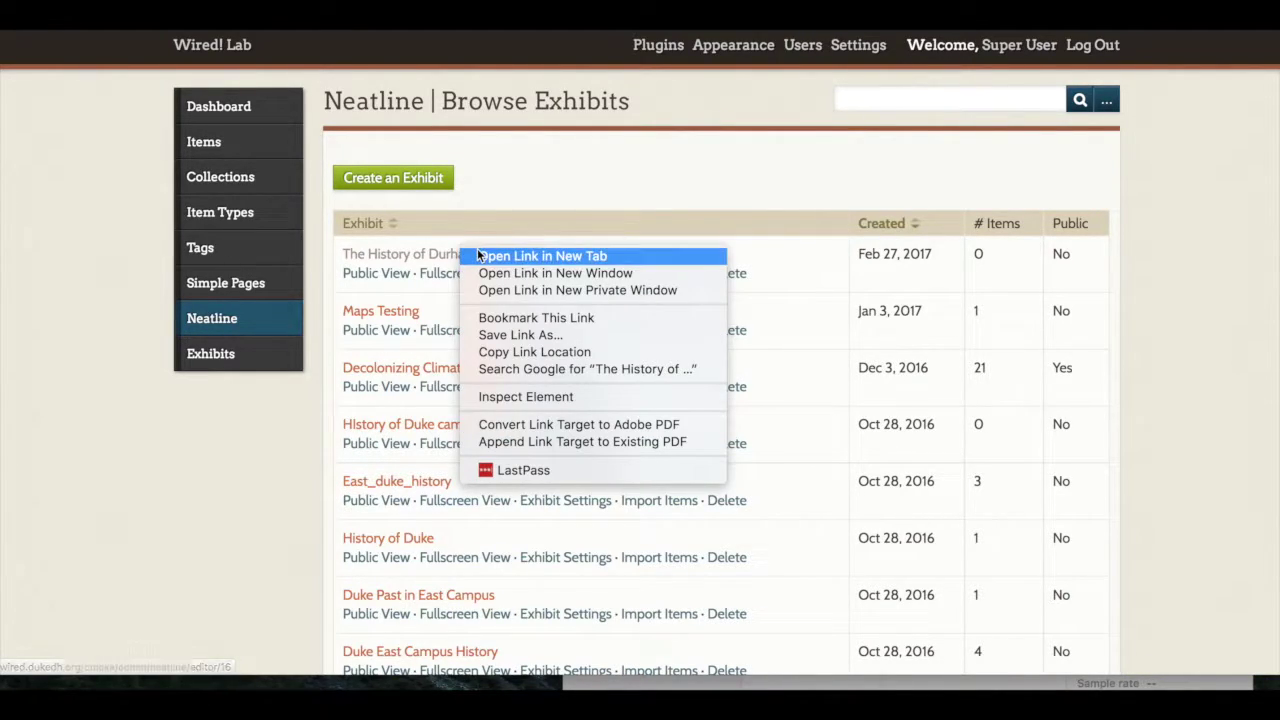
click(495, 254)
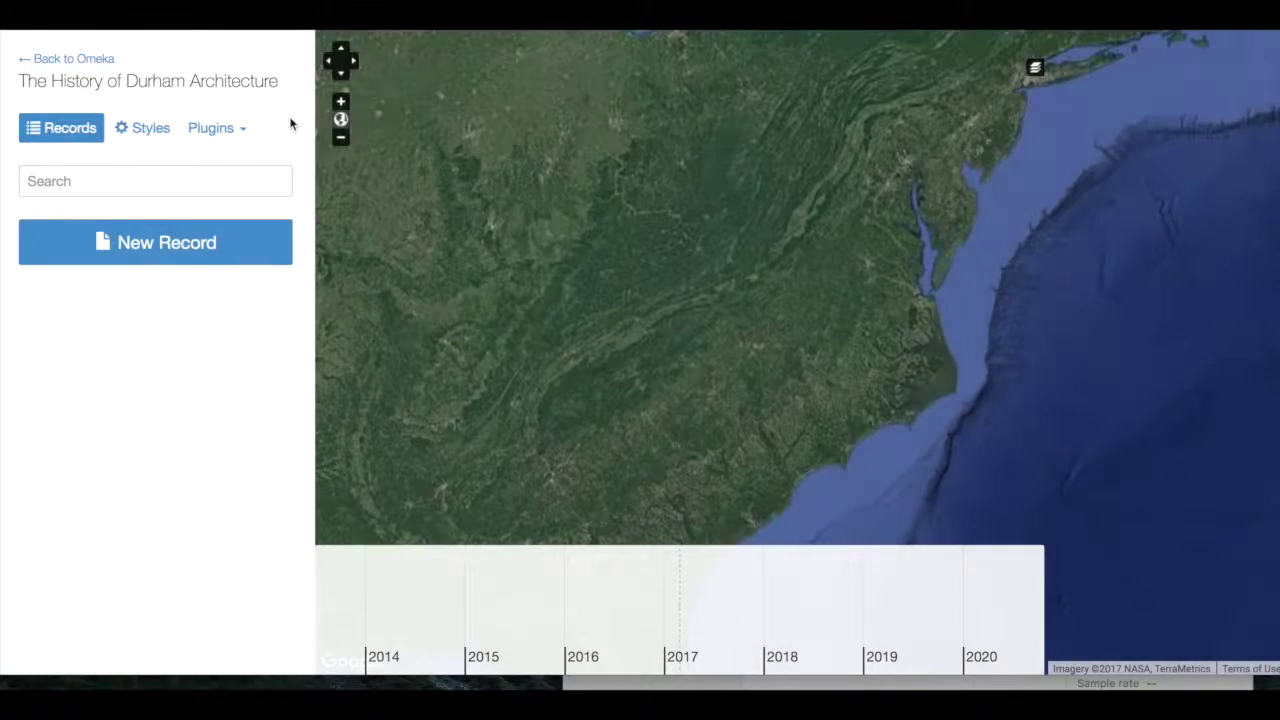
click(131, 249)
click(90, 320)
text(Durham Sanborn Map 1913)
scroll(48, 560, down, 1)
click(44, 638)
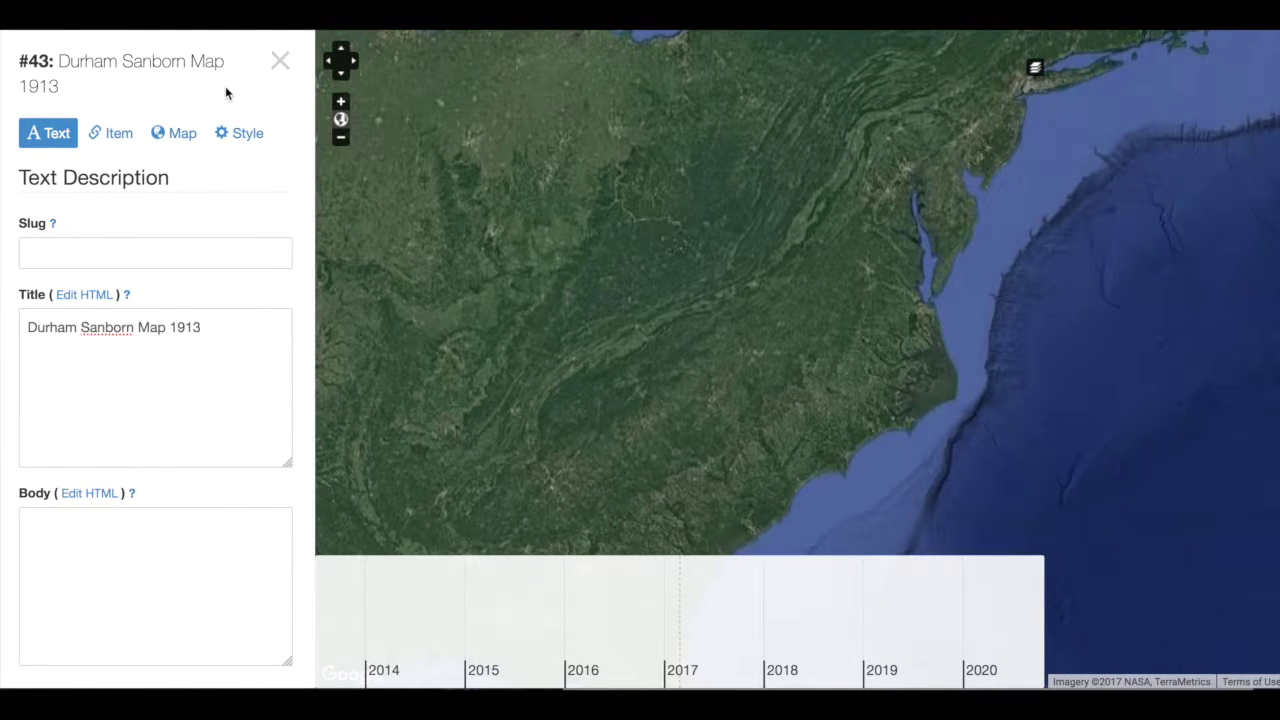
click(242, 141)
- Paste the Duke geoportal geoserver URL into the record's WMS Address field
scroll(242, 144, down, 4)
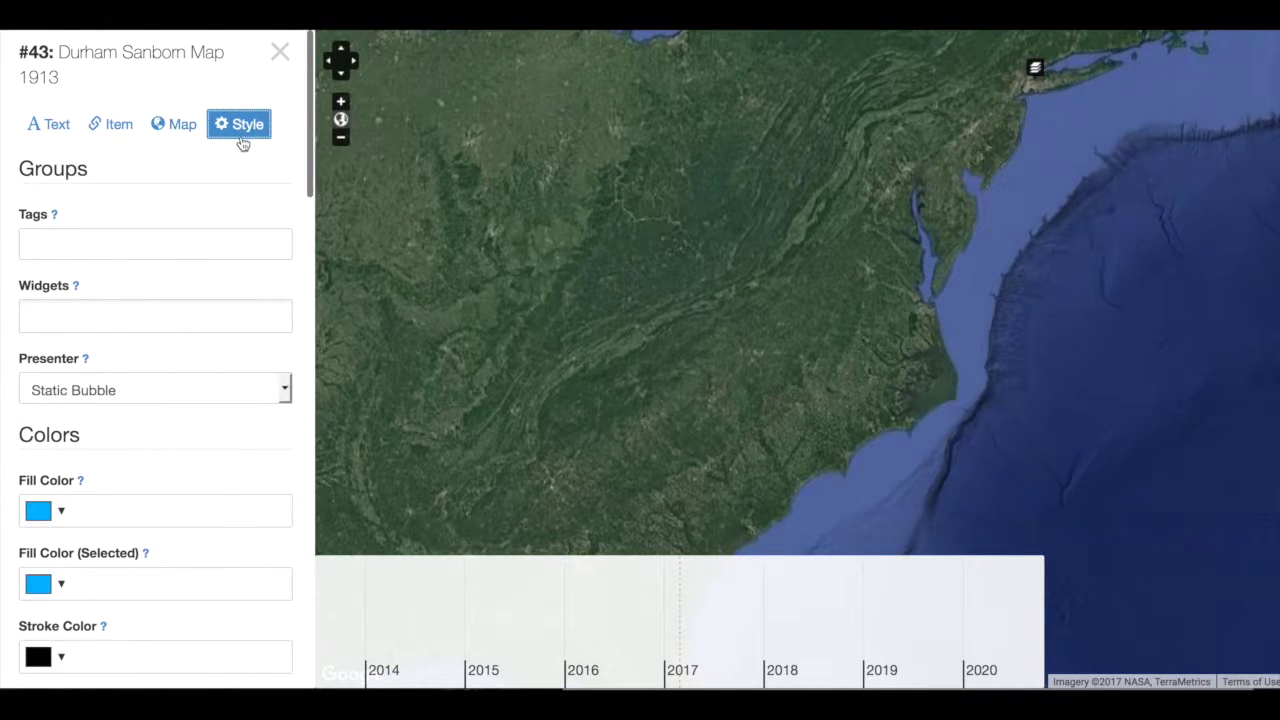
scroll(242, 144, down, 9)
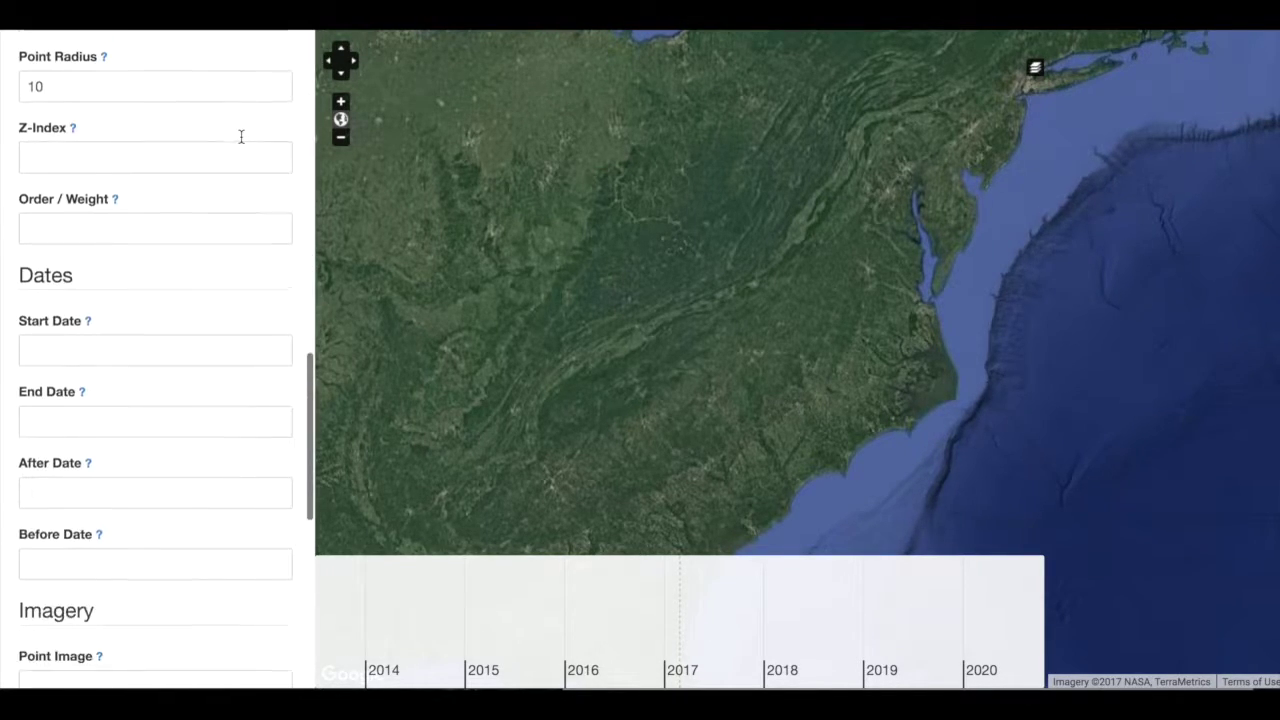
scroll(240, 135, down, 2)
scroll(240, 135, up, 4)
scroll(240, 135, down, 4)
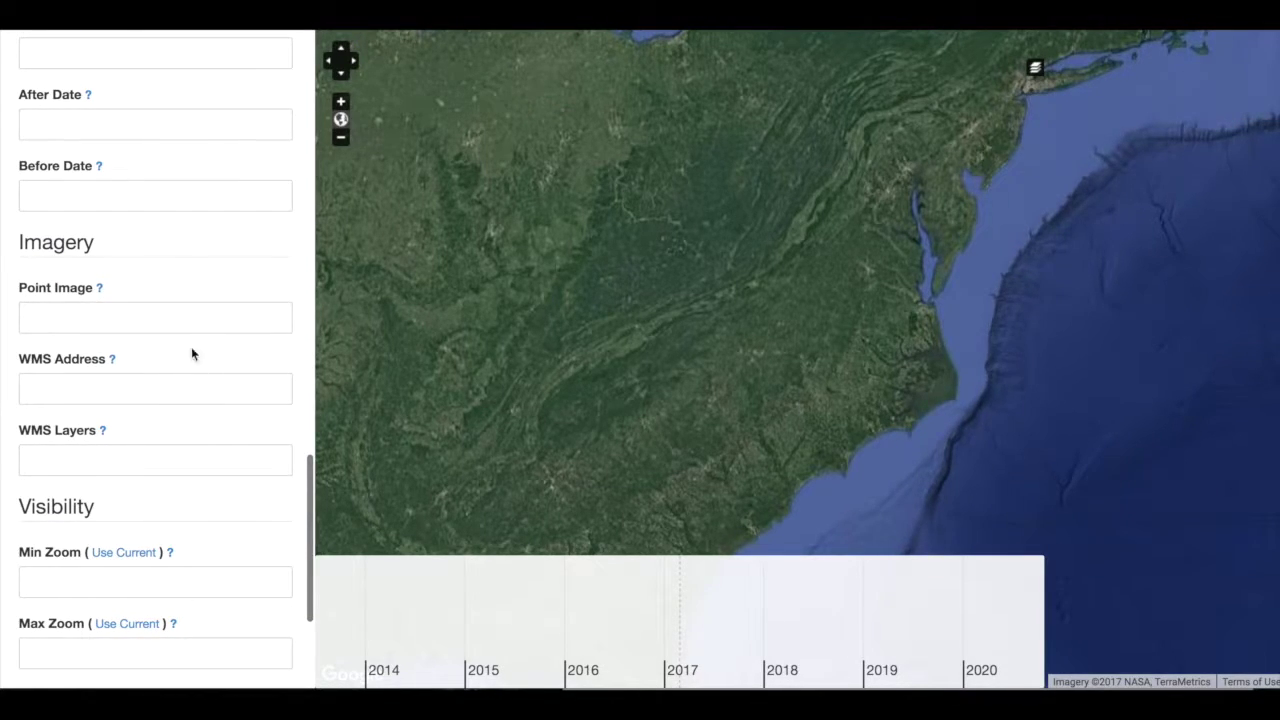
click(62, 388)
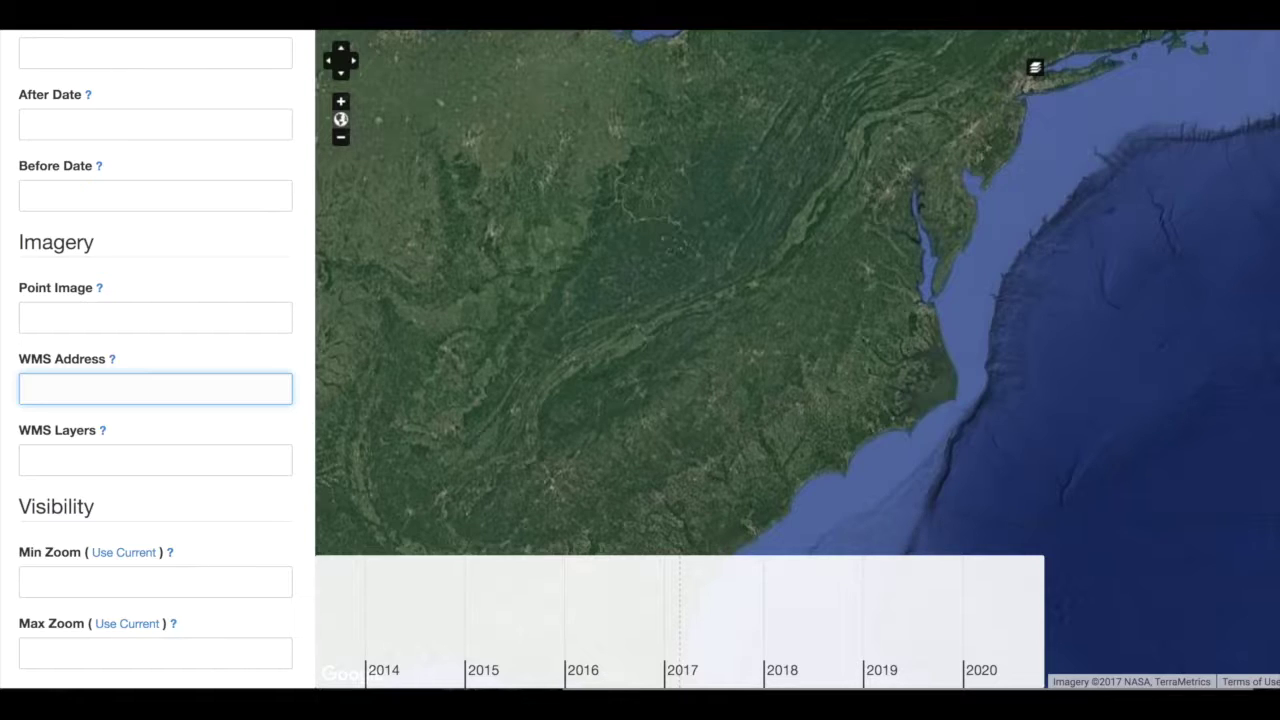
key(ctrl+v)
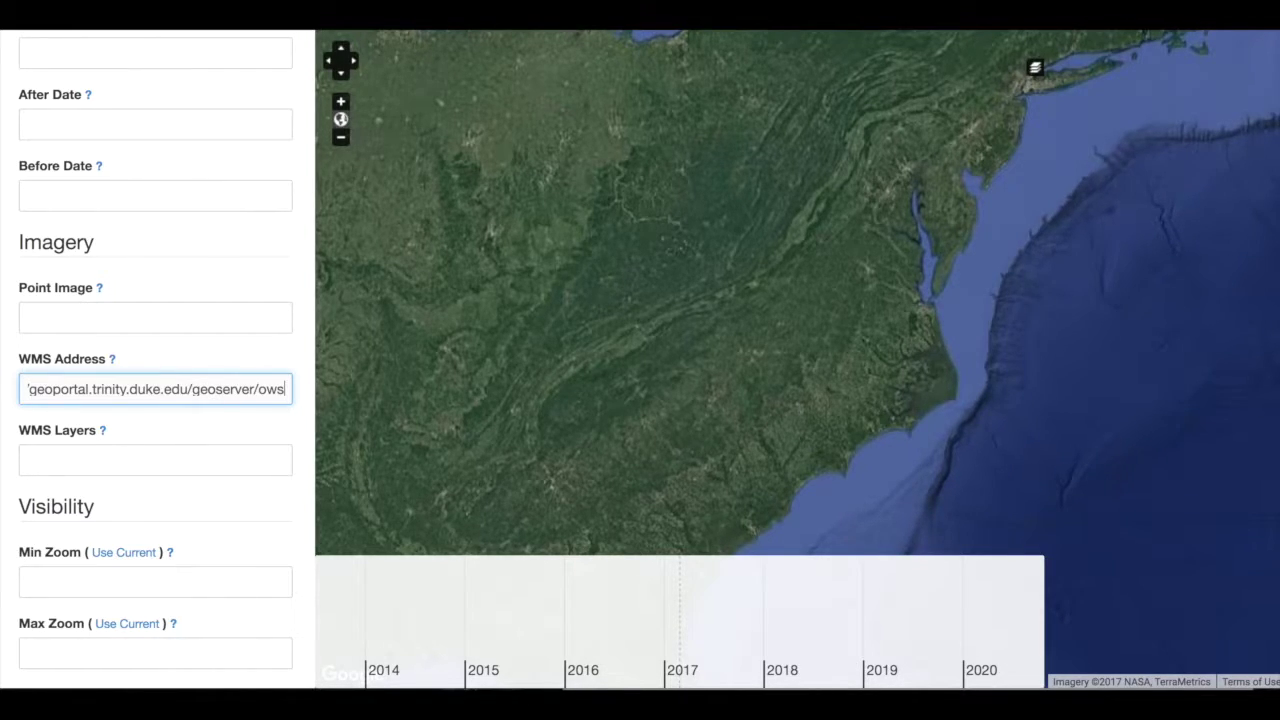
- Enter the 'geonode:' 1913 insurance key-map layer name in WMS Layers
click(57, 450)
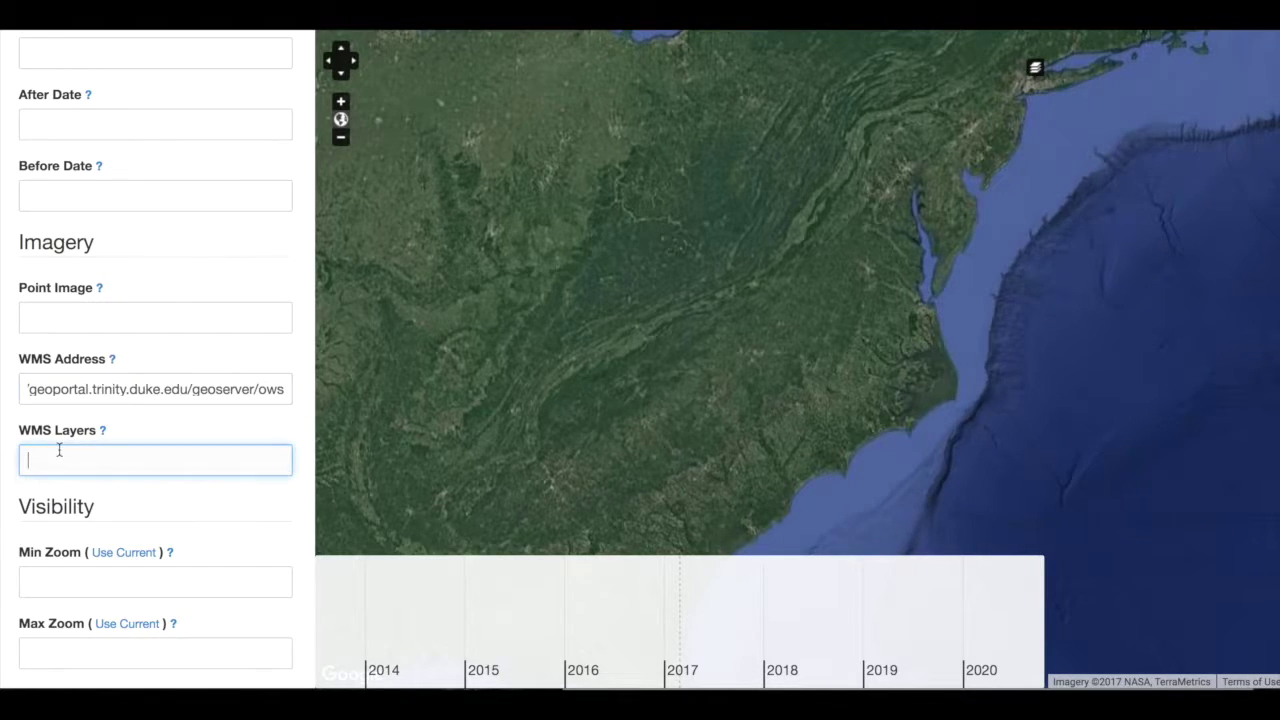
text(geonode:)
key(ctrl+v)
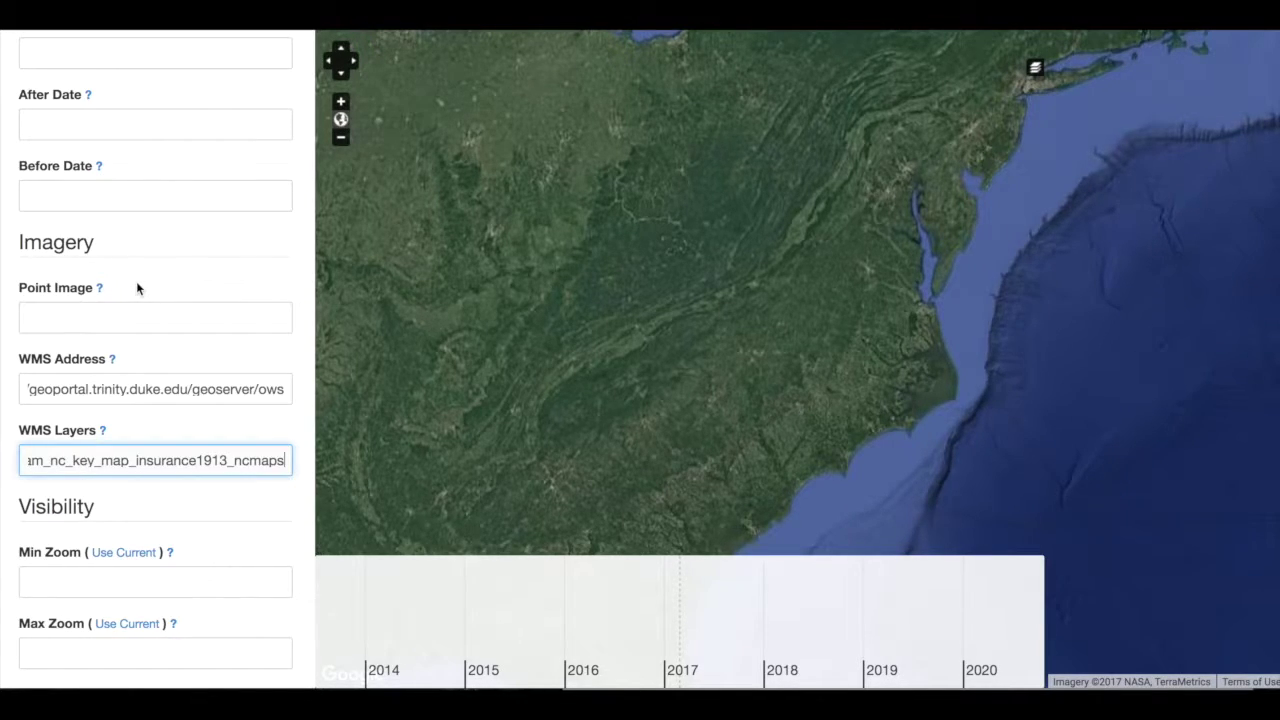
scroll(62, 476, down, 3)
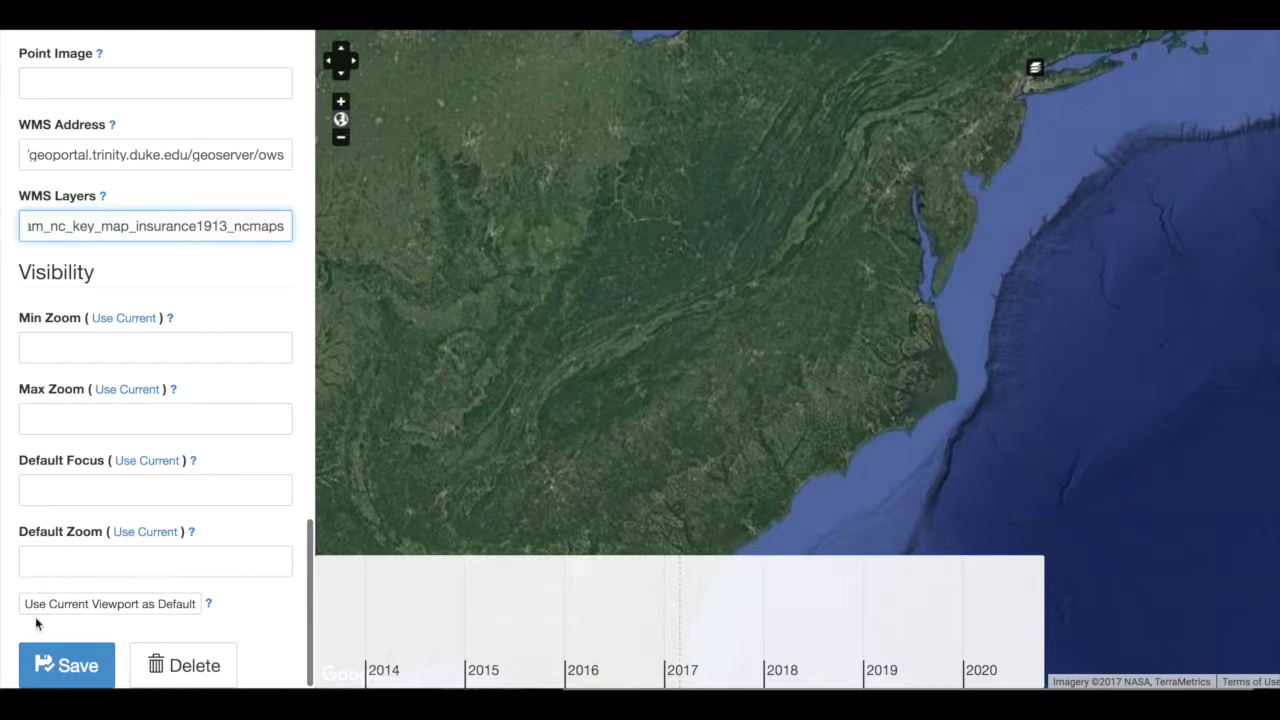
- Save the record and zoom the map in toward Durham to see the WMS overlay
click(40, 665)
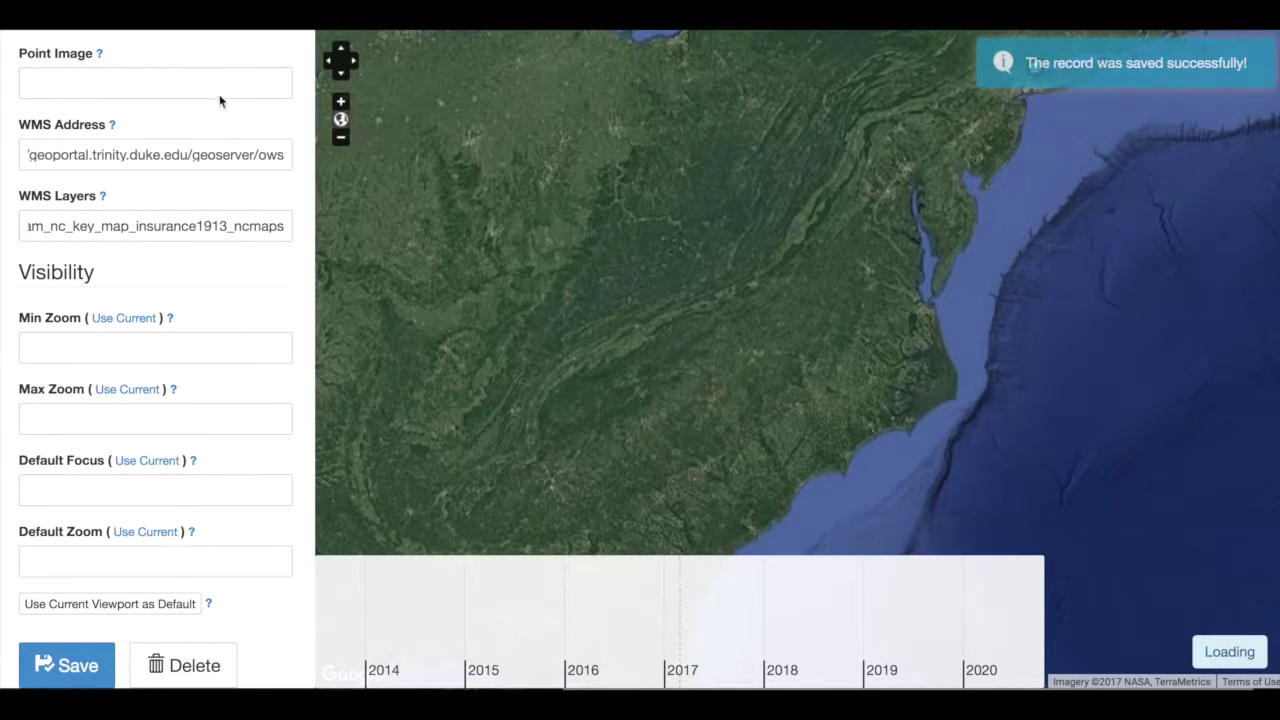
click(341, 105)
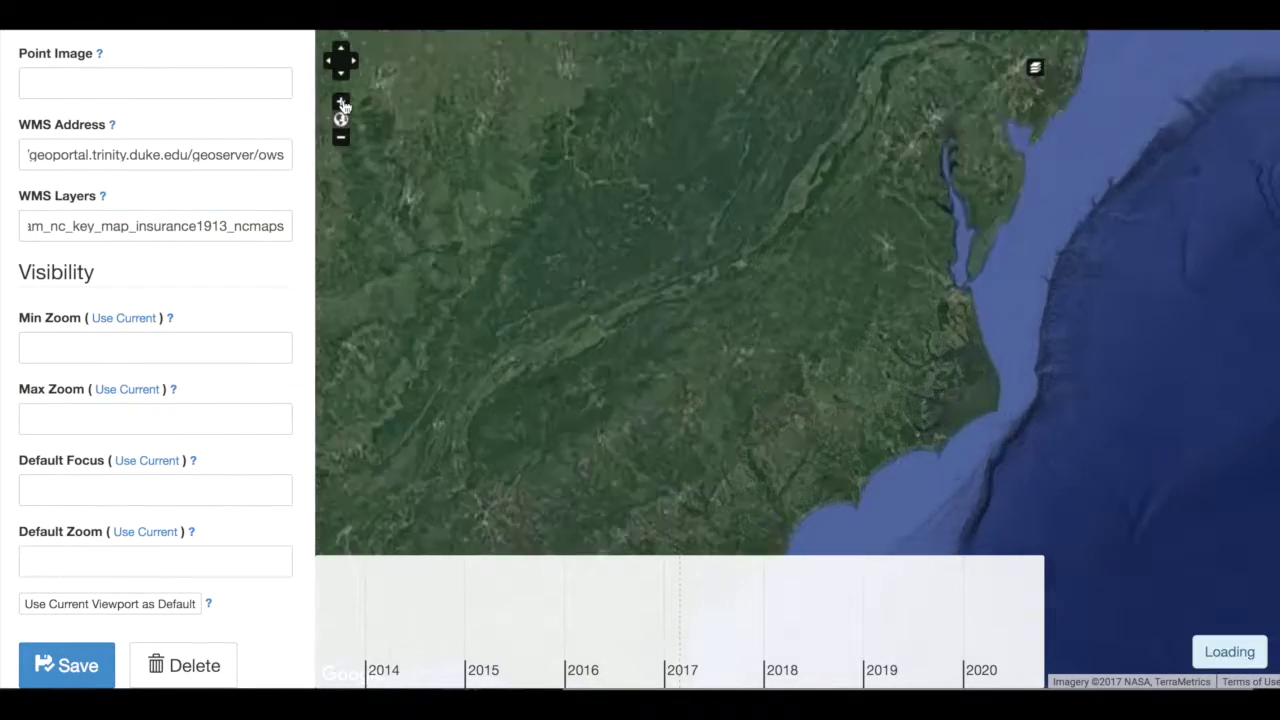
click(341, 105)
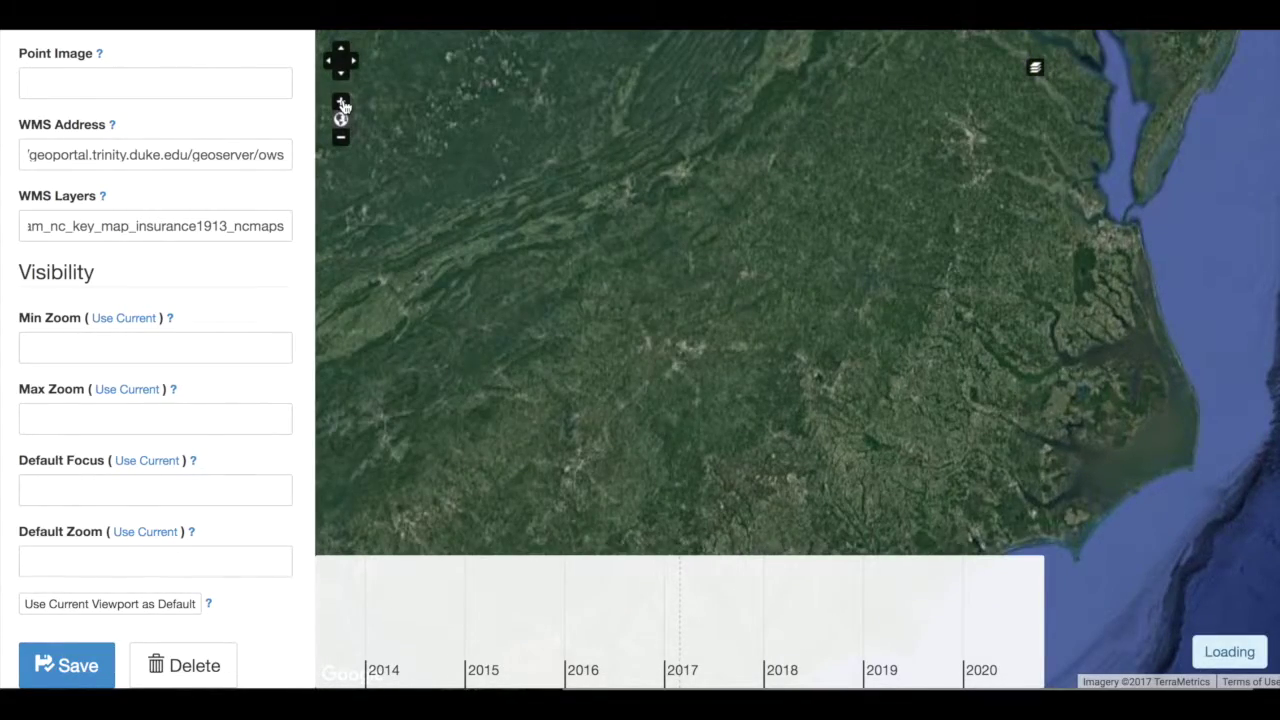
click(341, 105)
click(341, 105)
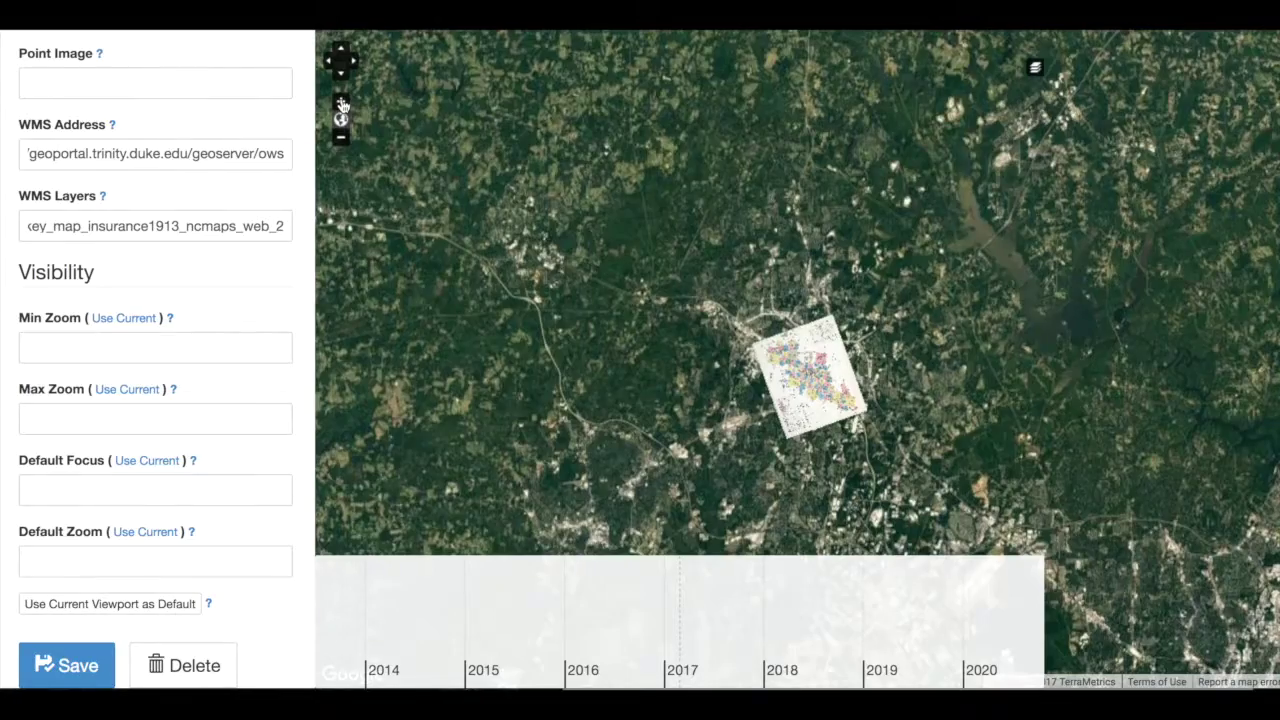
click(341, 105)
click(341, 105)
click(341, 105)
click(341, 105)
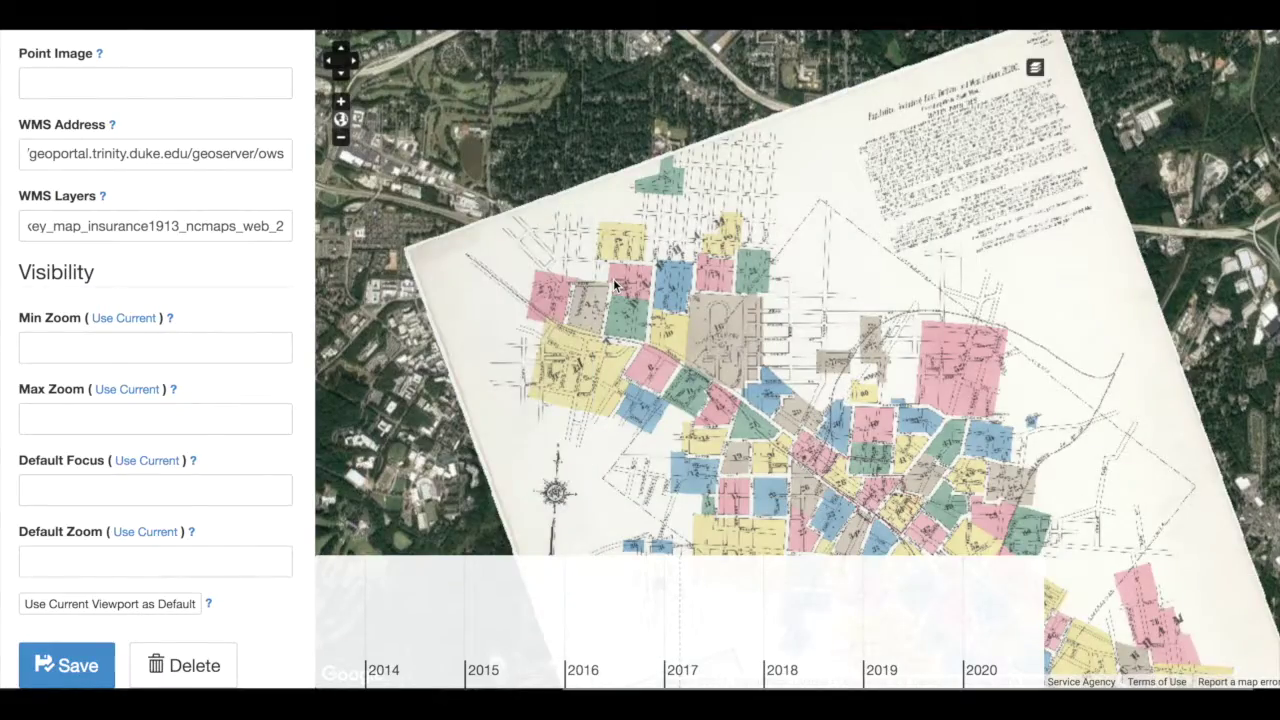
- Pan and zoom around downtown Durham to frame the whole 1913 Sanborn map sheet
drag(614, 282, 505, 145)
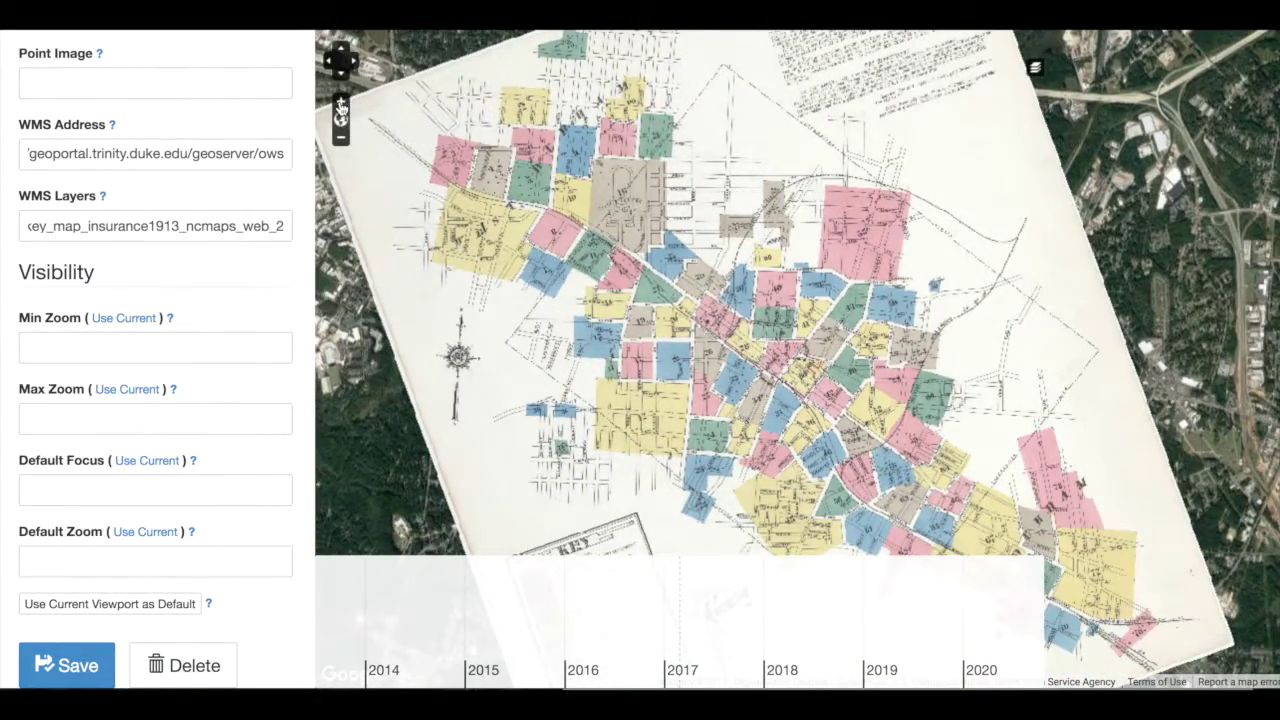
click(341, 105)
click(341, 105)
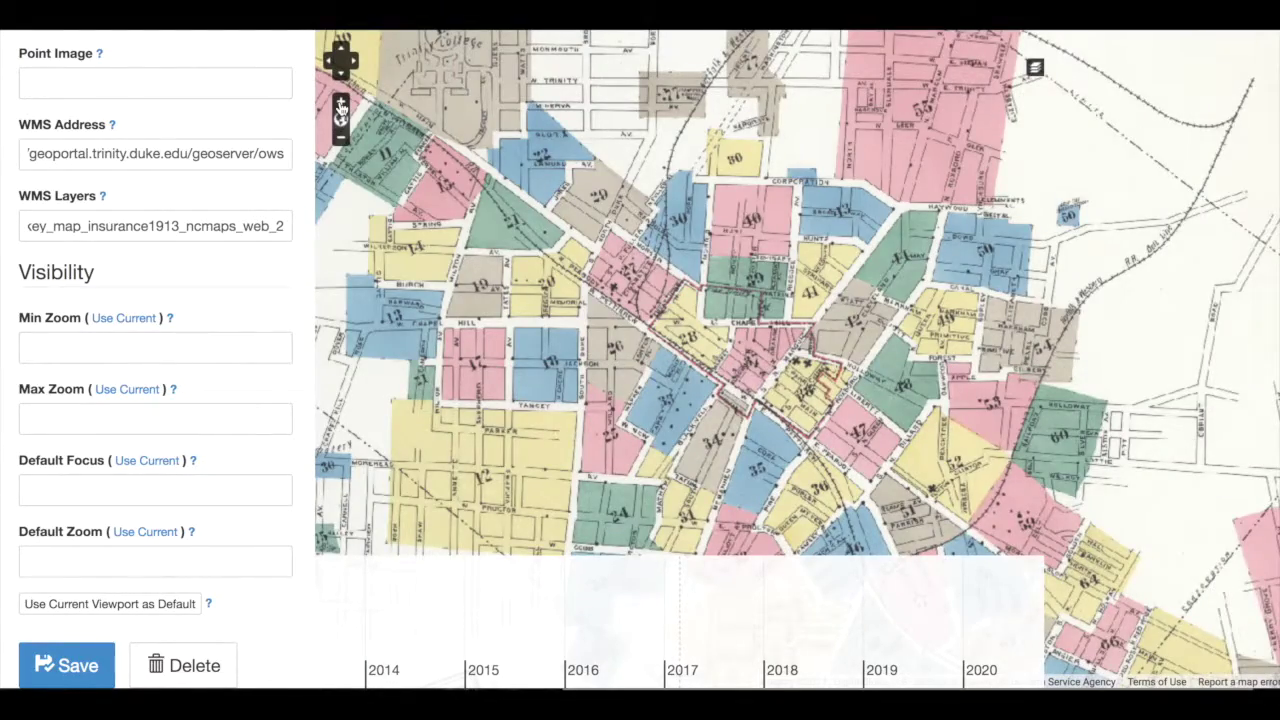
click(341, 105)
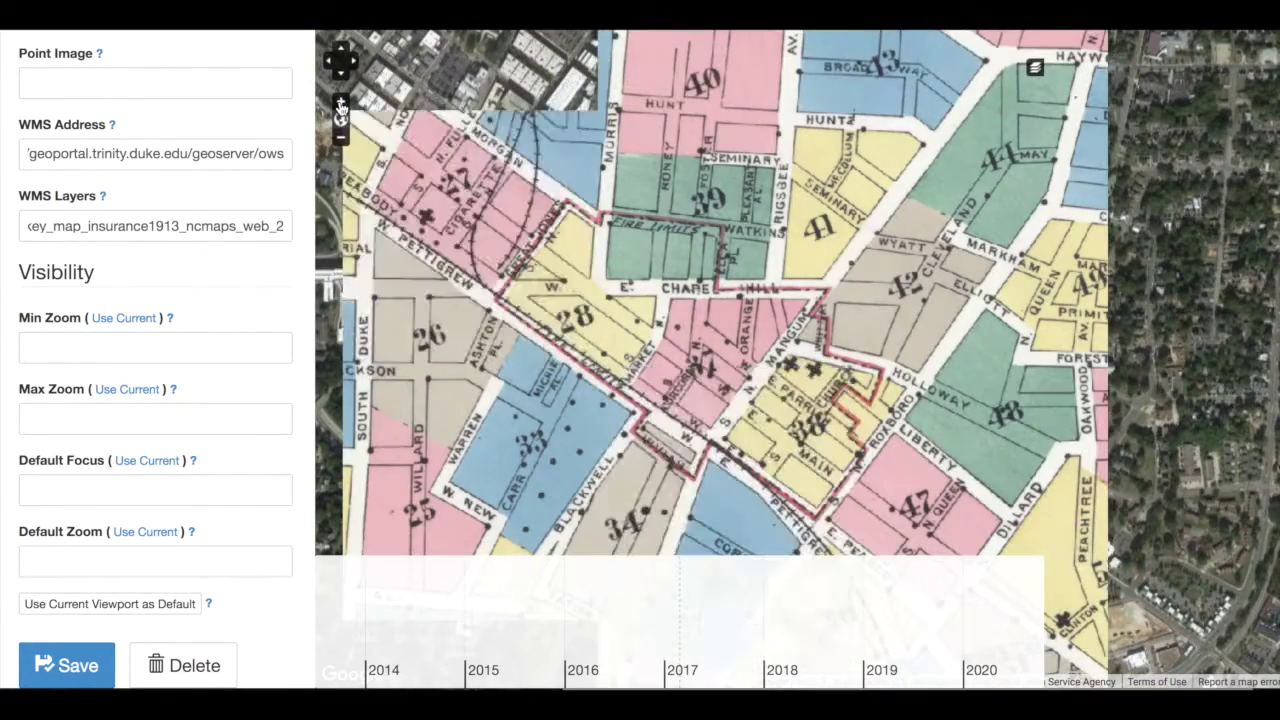
scroll(680, 221, down, 2)
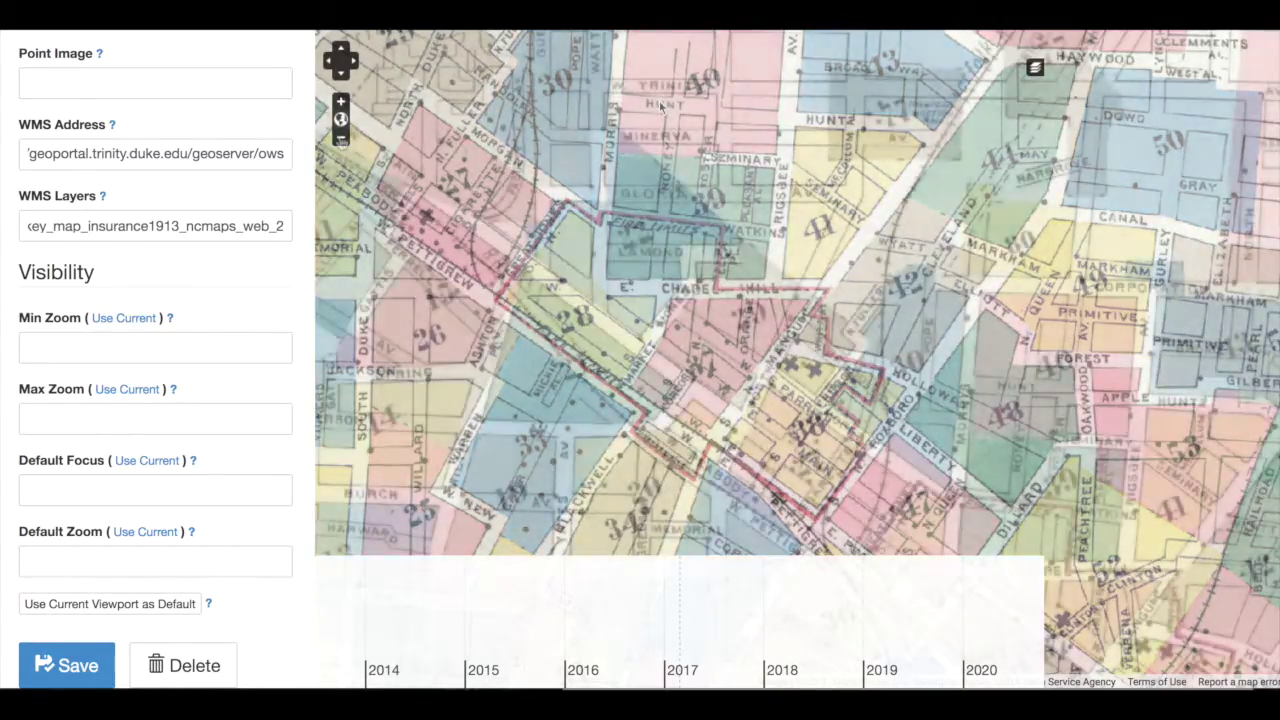
click(341, 140)
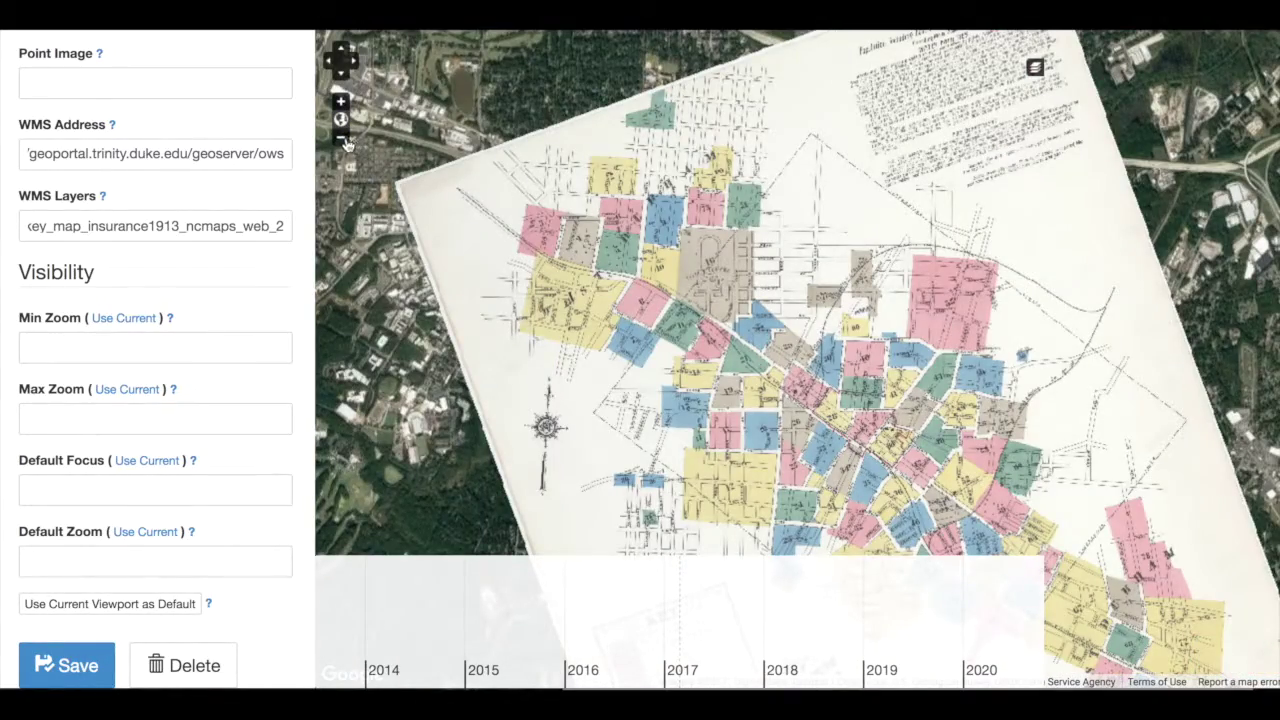
click(341, 137)
drag(700, 320, 632, 225)
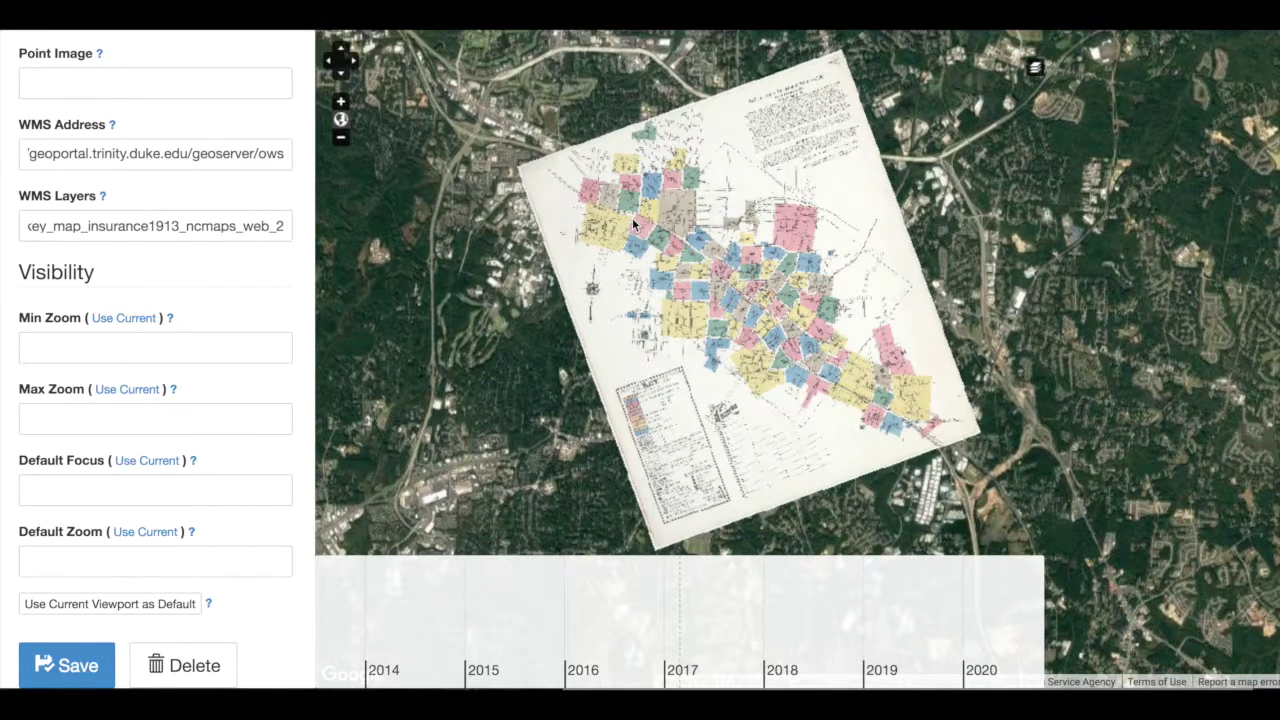
- Set the Durham Sanborn Map 1913 record's Fill Opacity to 0
scroll(133, 227, up, 5)
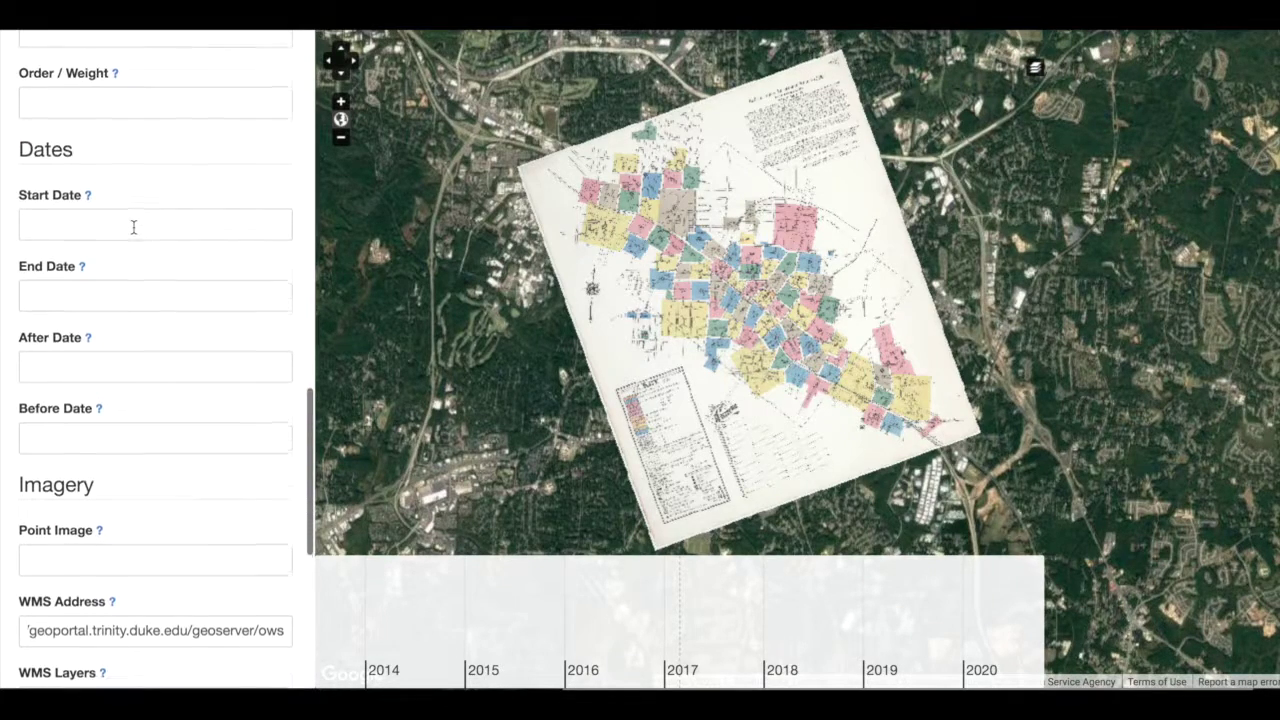
scroll(133, 227, up, 12)
scroll(133, 227, up, 1)
scroll(133, 229, down, 2)
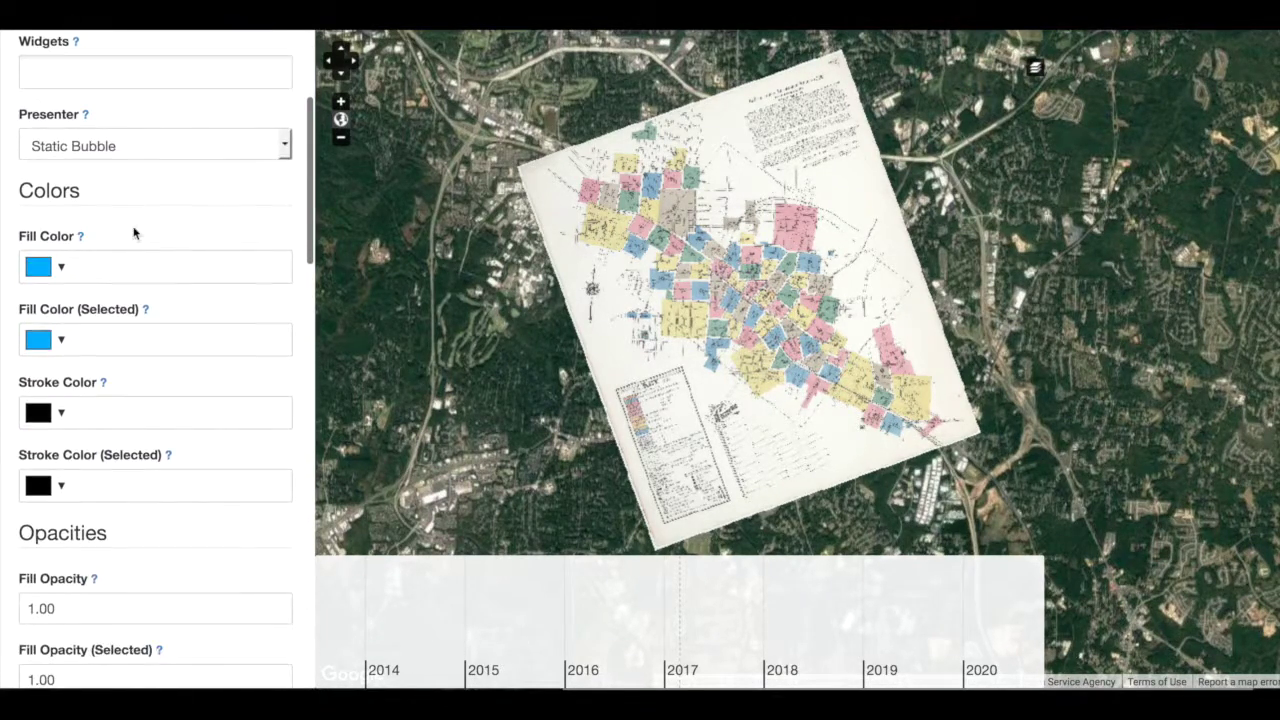
scroll(133, 233, down, 2)
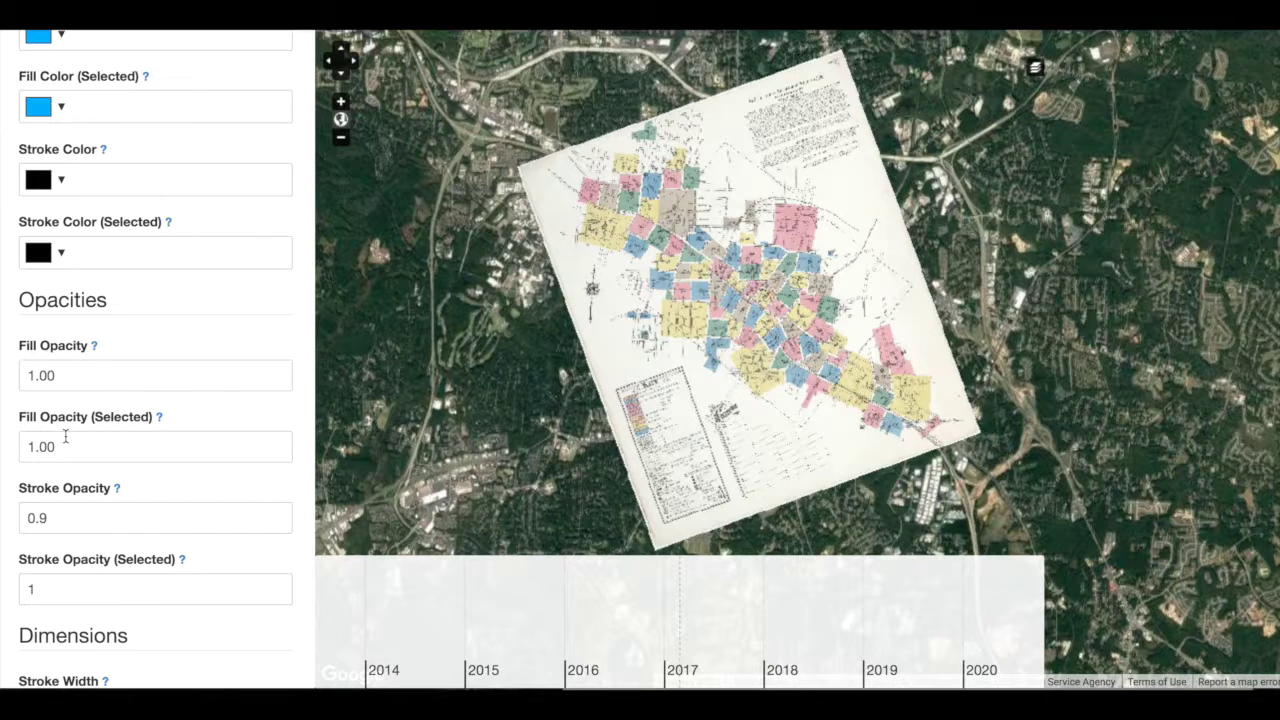
triple_click(72, 380)
text(0.32)
drag(56, 375, 0, 375)
text(0)
click(171, 297)
- Add the SIMILE Timeline and Waypoints widgets to the record and save it
scroll(171, 298, up, 5)
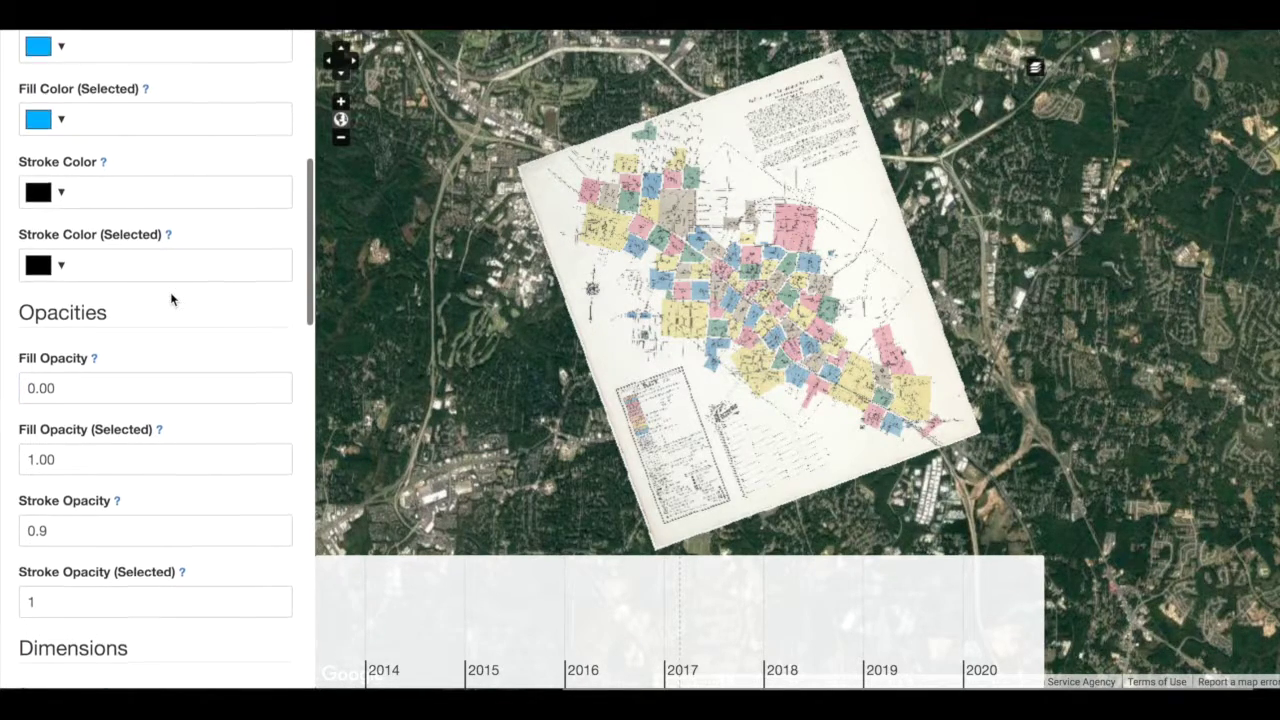
scroll(171, 298, up, 2)
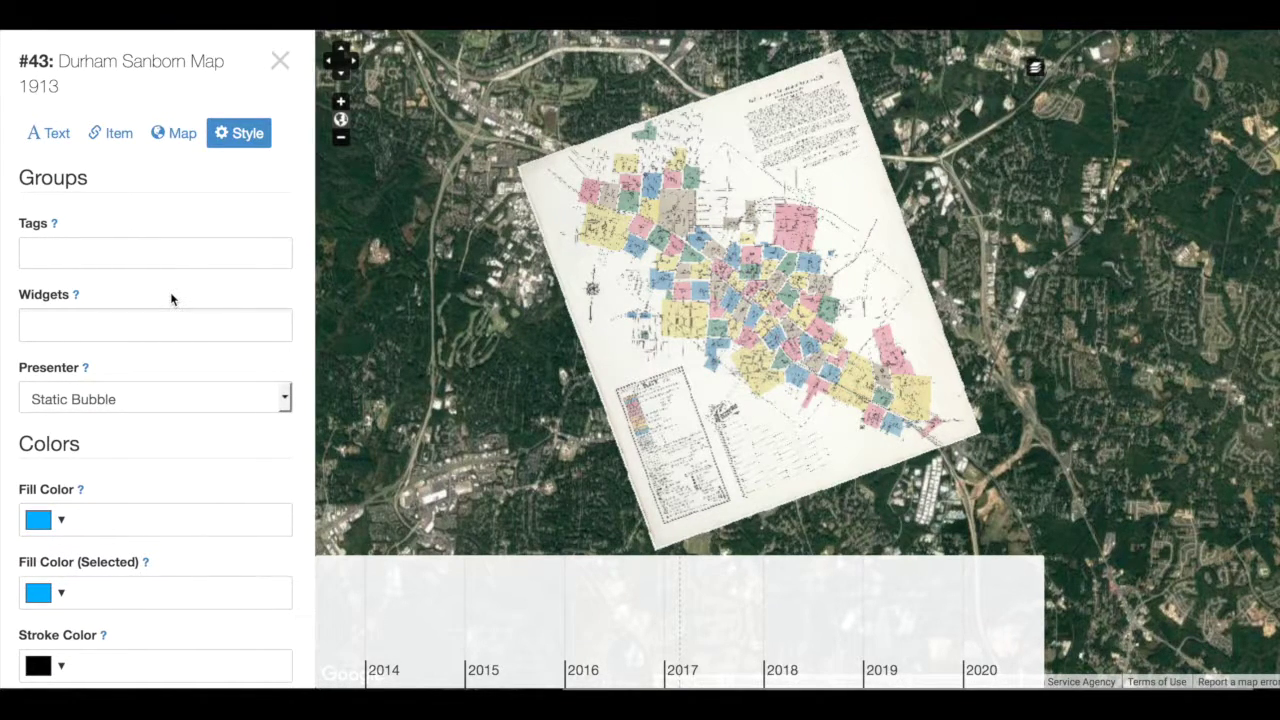
click(153, 330)
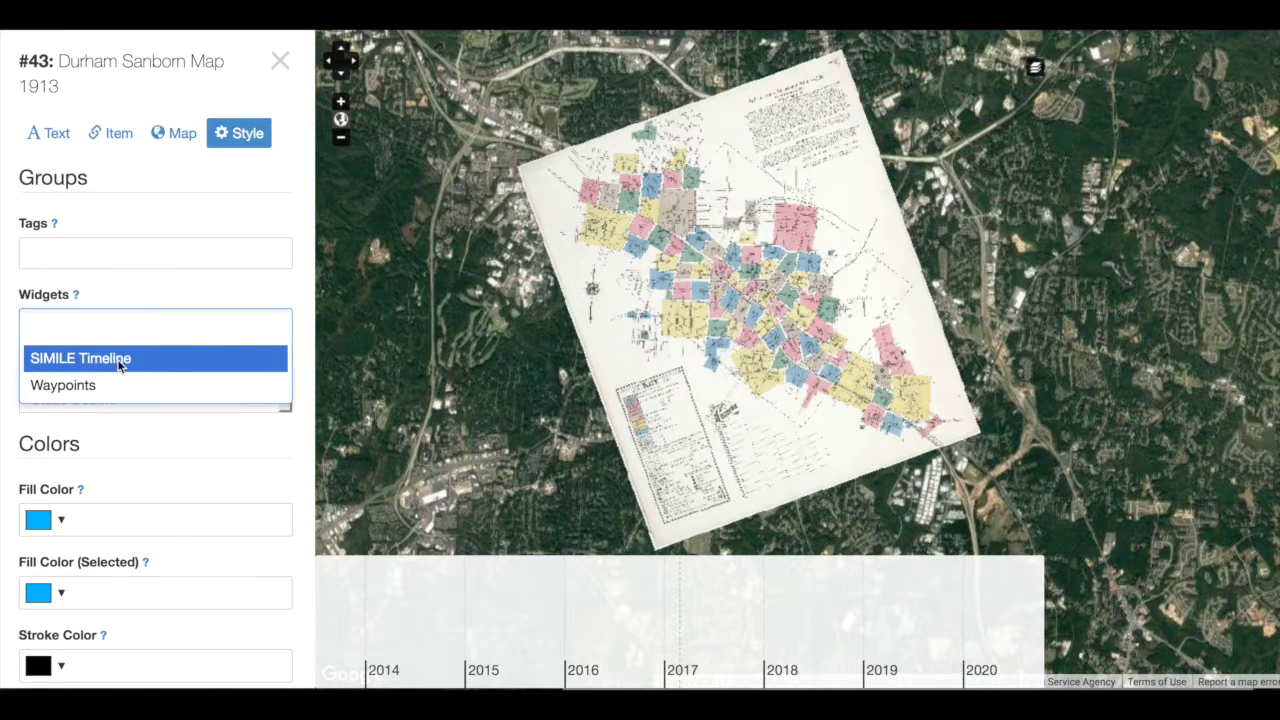
click(121, 360)
text(way)
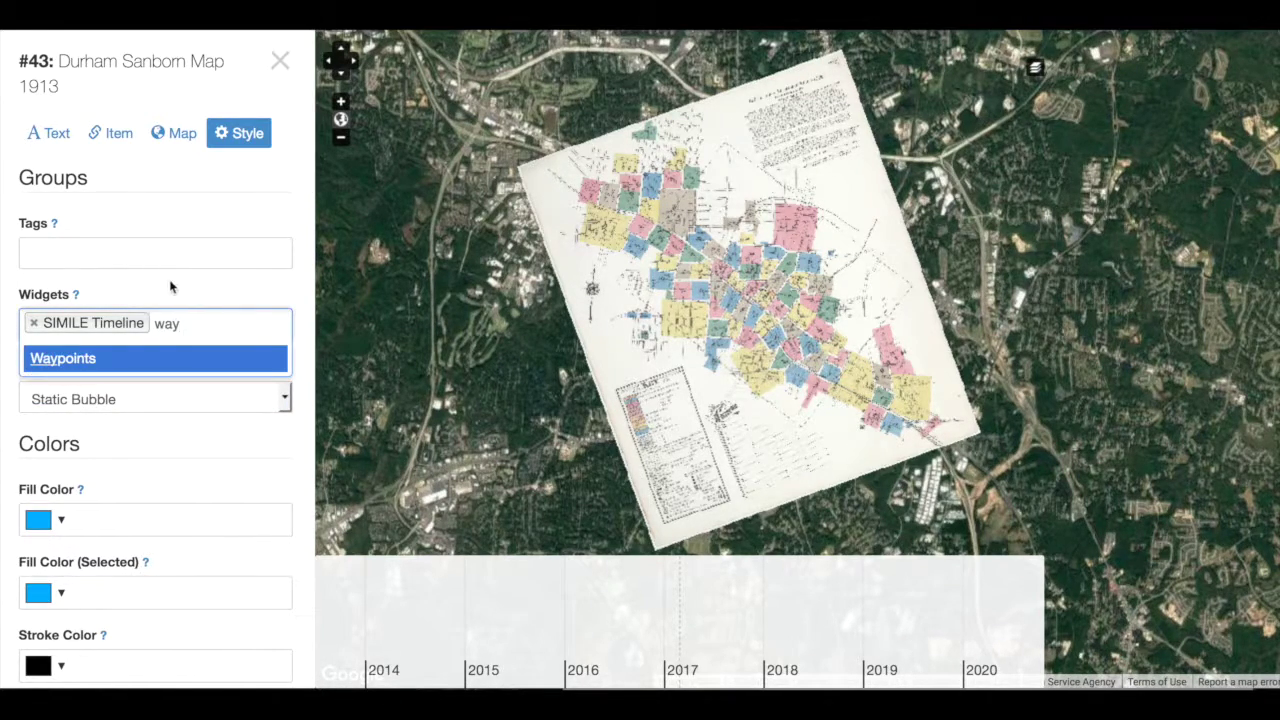
click(103, 360)
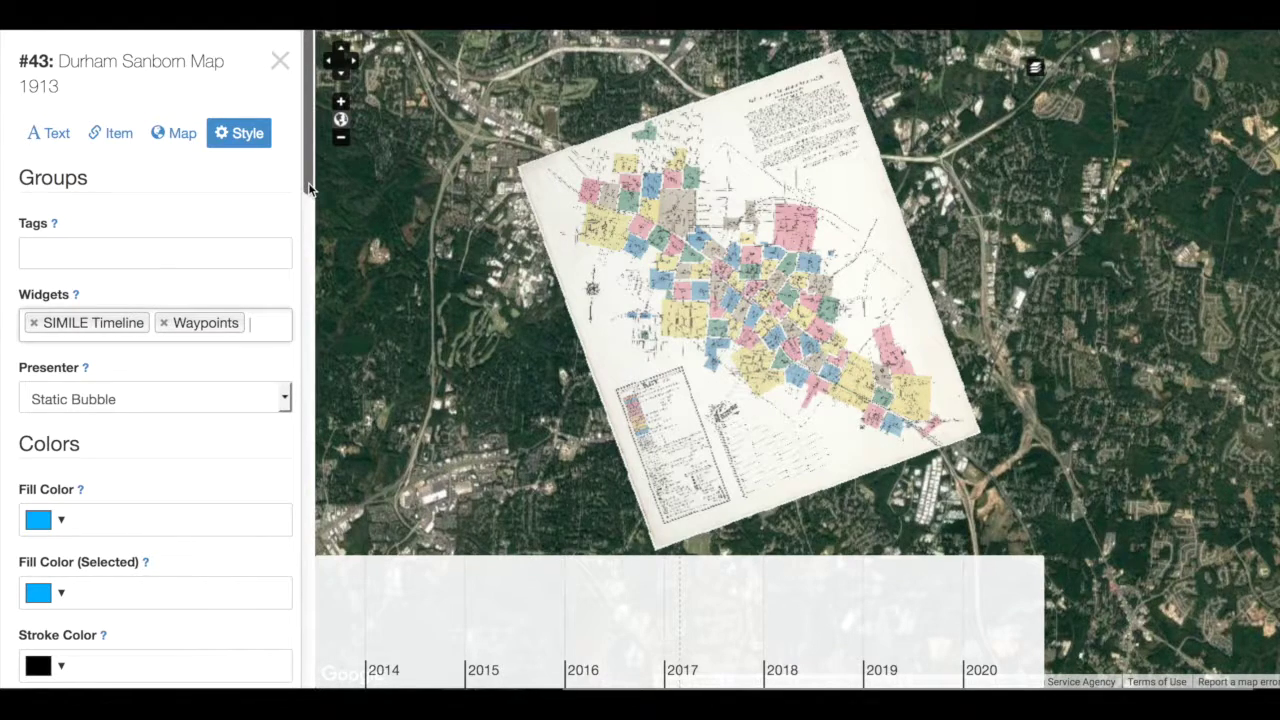
drag(309, 185, 300, 650)
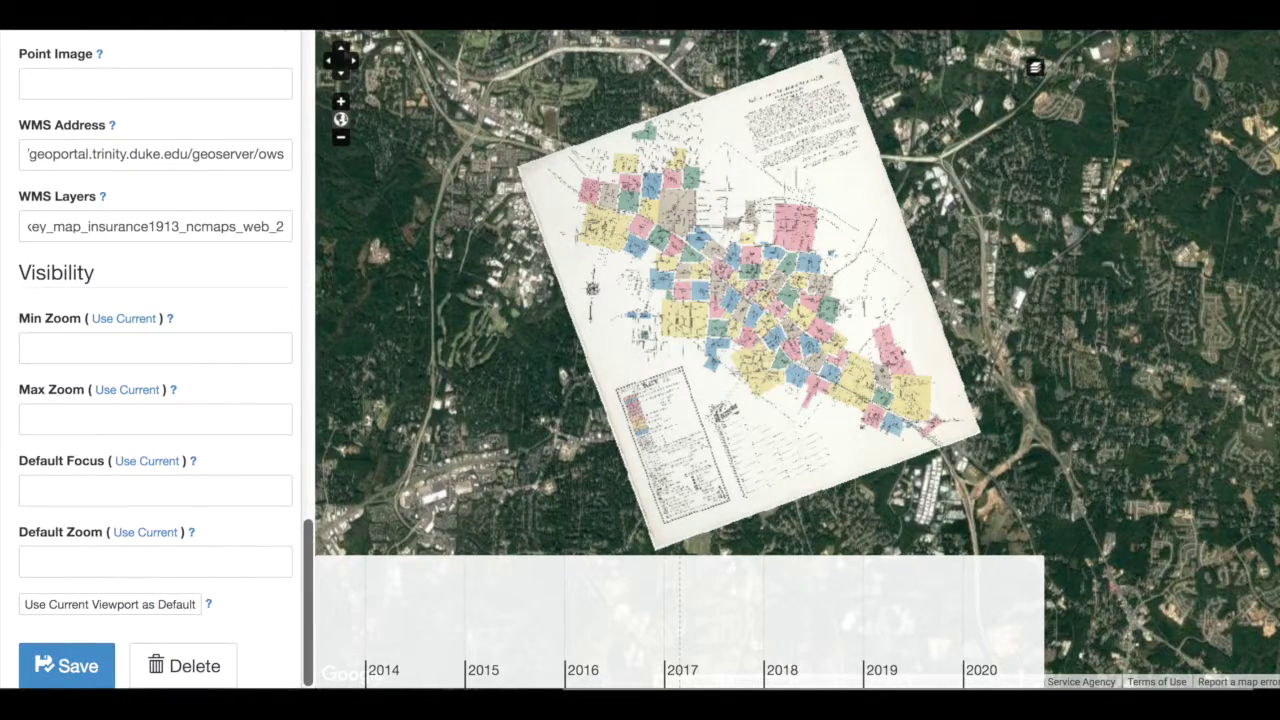
click(66, 665)
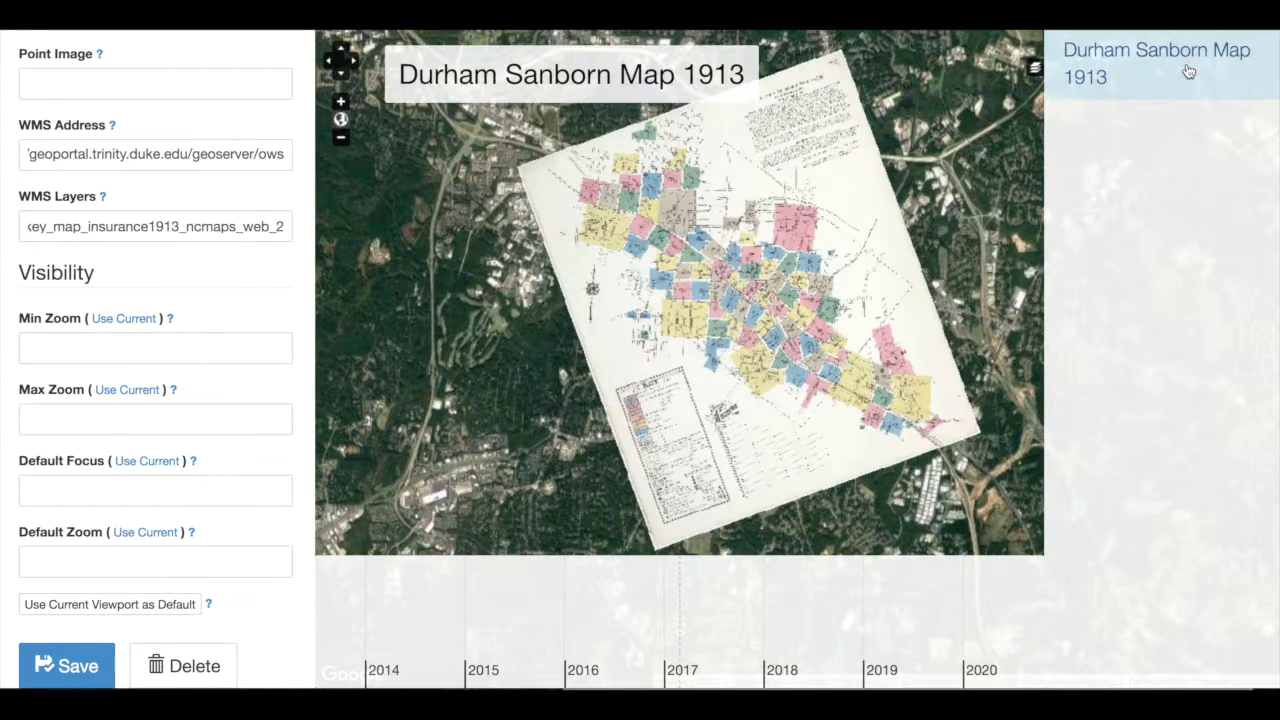
- Give the record a Start Date of 1913 and save it
click(1188, 72)
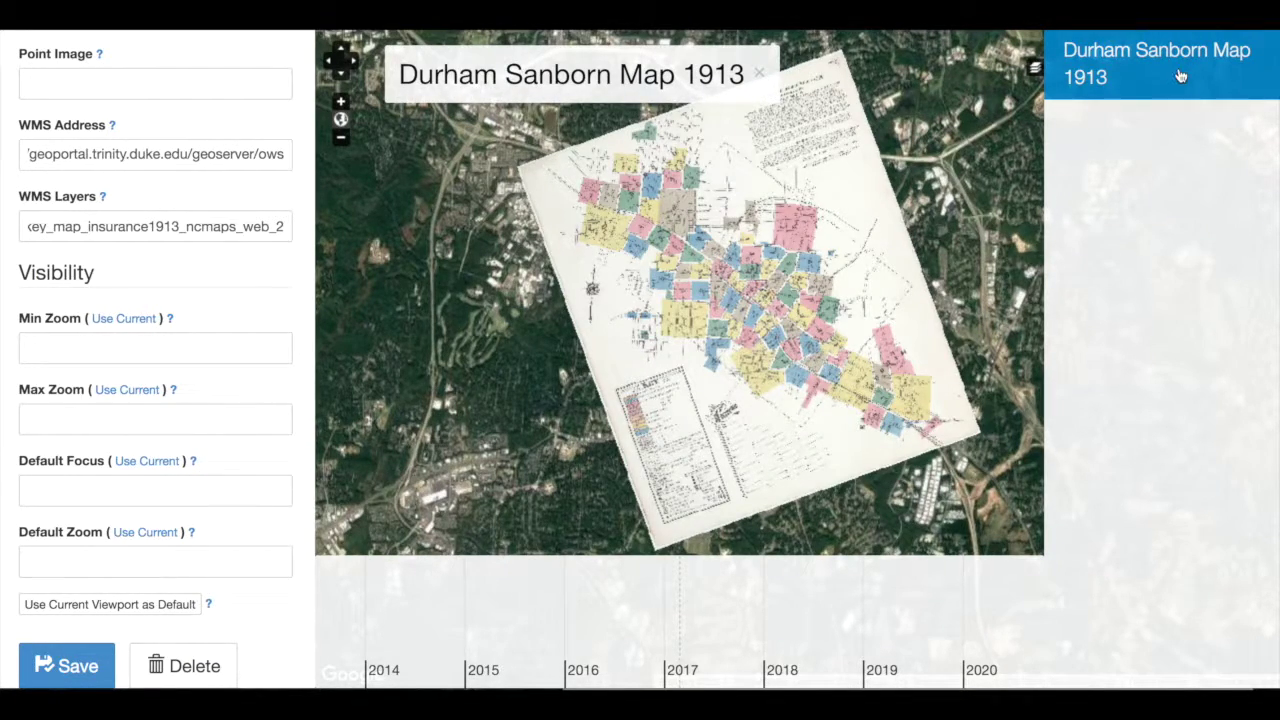
click(758, 76)
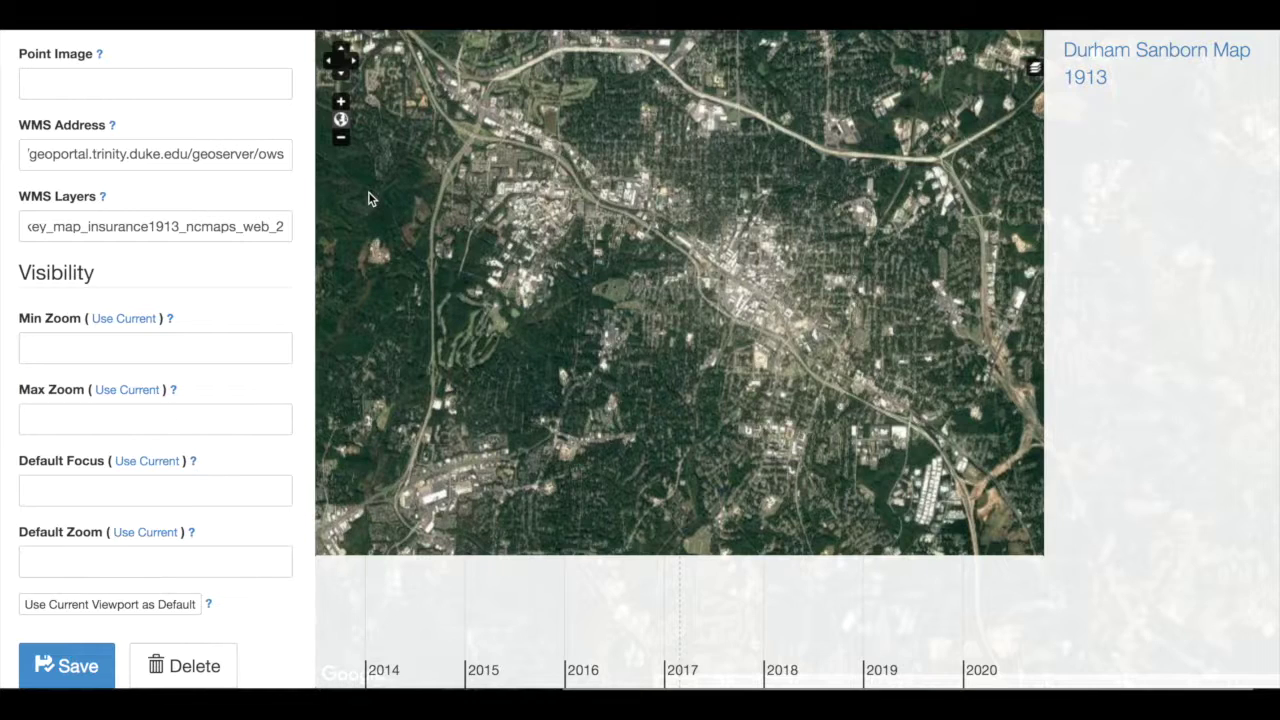
scroll(114, 286, up, 5)
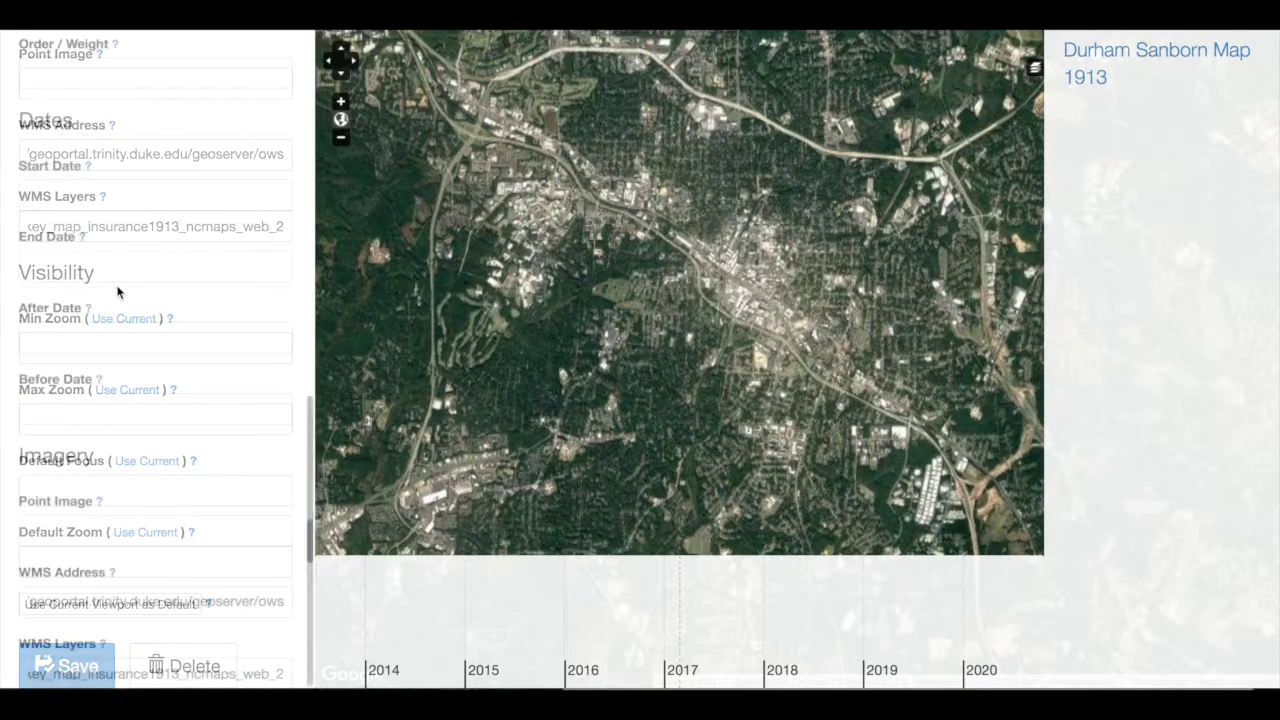
click(101, 194)
text(1913)
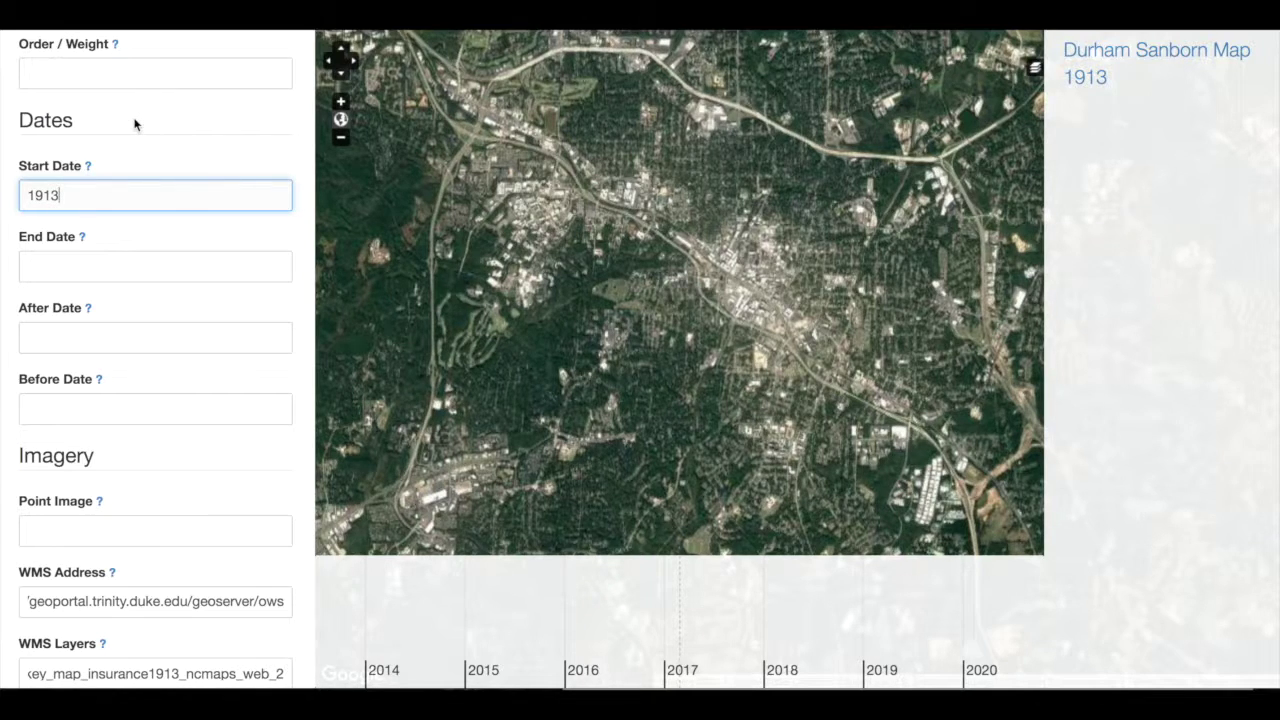
scroll(134, 123, down, 5)
click(60, 666)
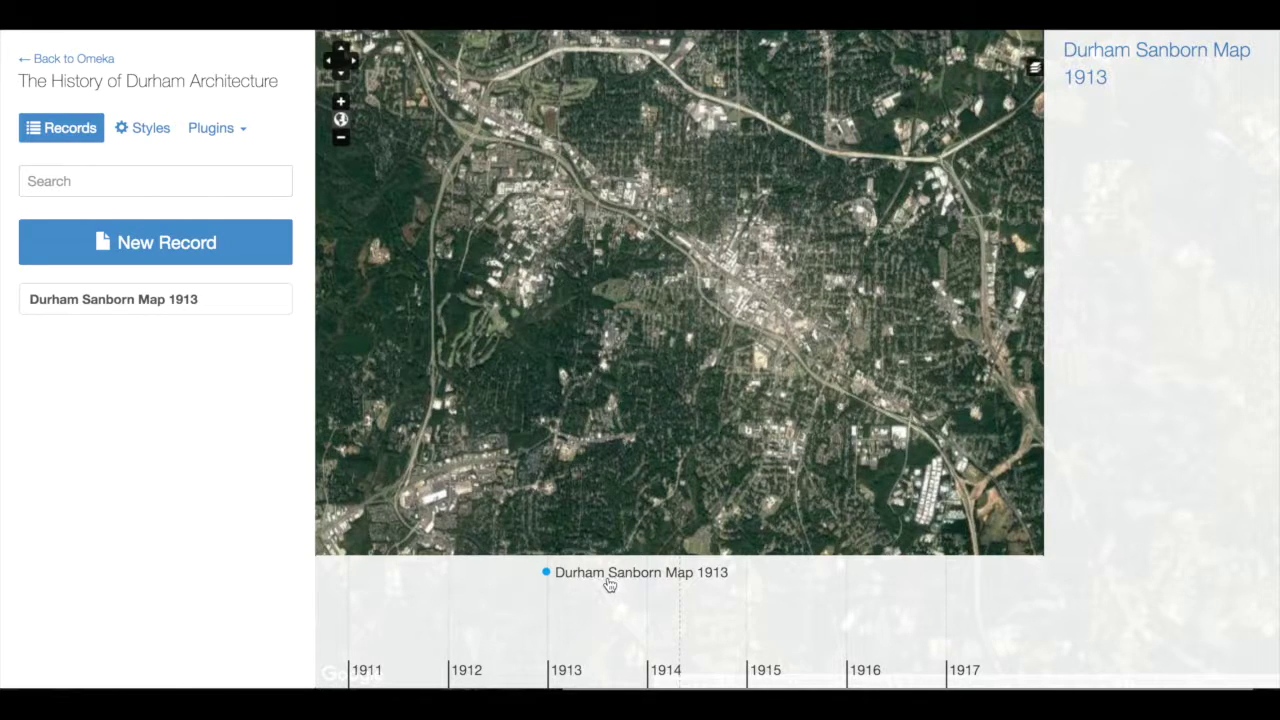
- Reopen the record from its 1913 timeline event and look through its Style settings
click(608, 578)
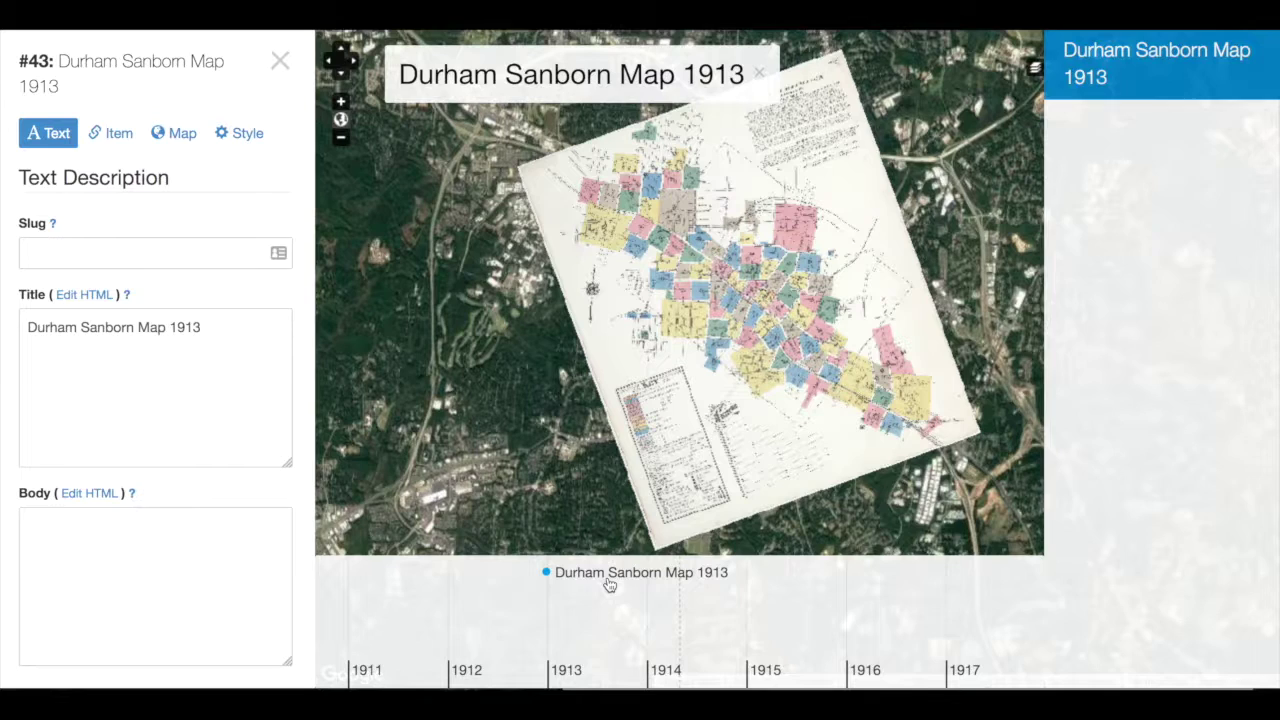
click(239, 133)
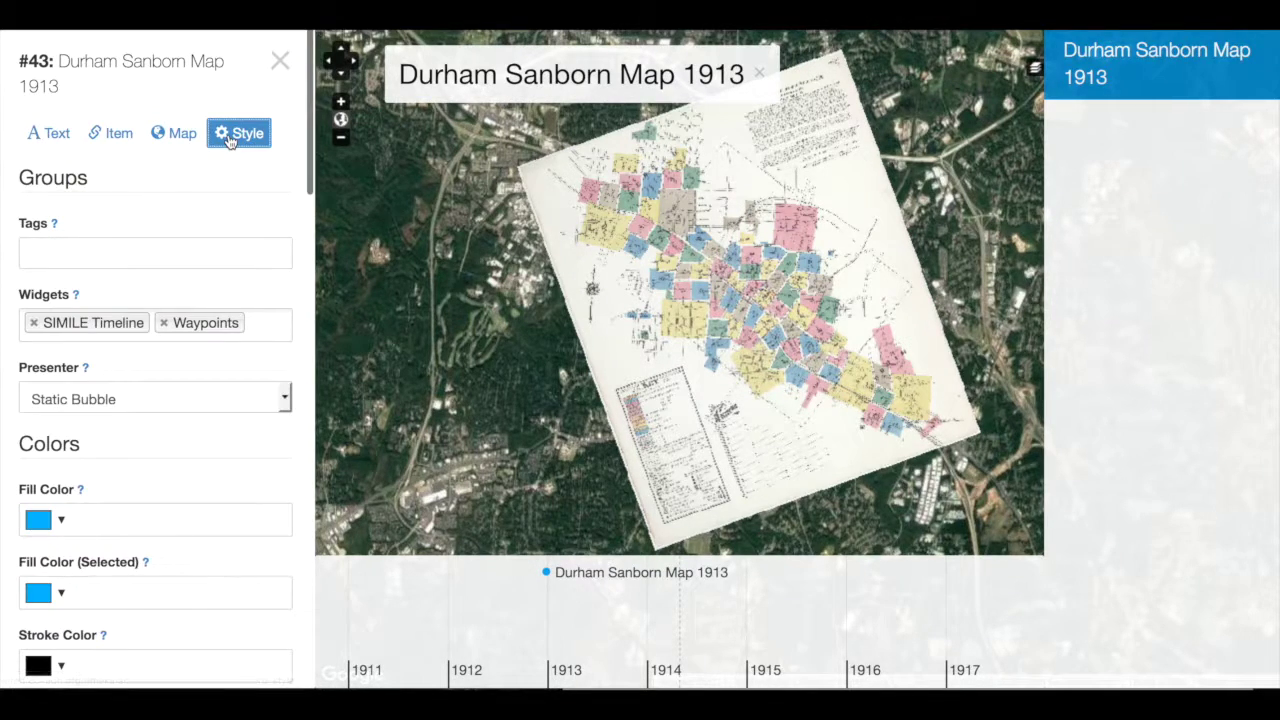
scroll(13, 592, down, 1)
scroll(13, 592, down, 5)
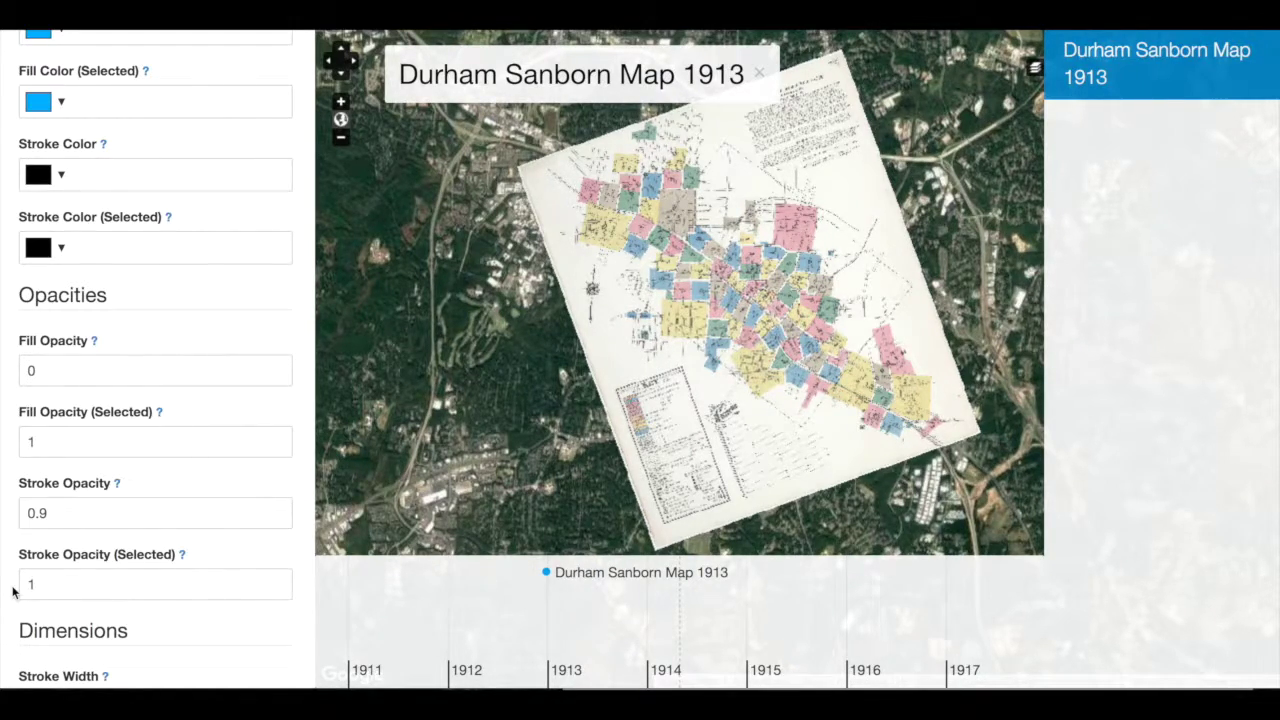
scroll(13, 592, down, 10)
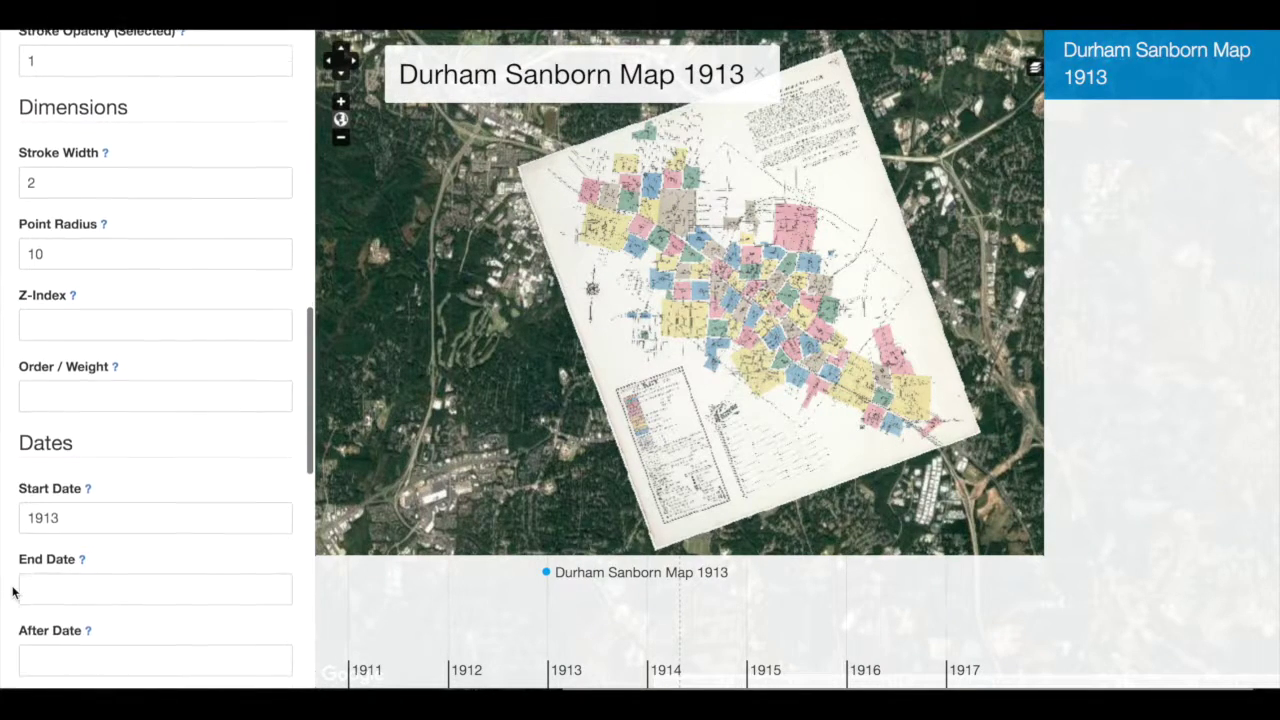
scroll(13, 592, down, 5)
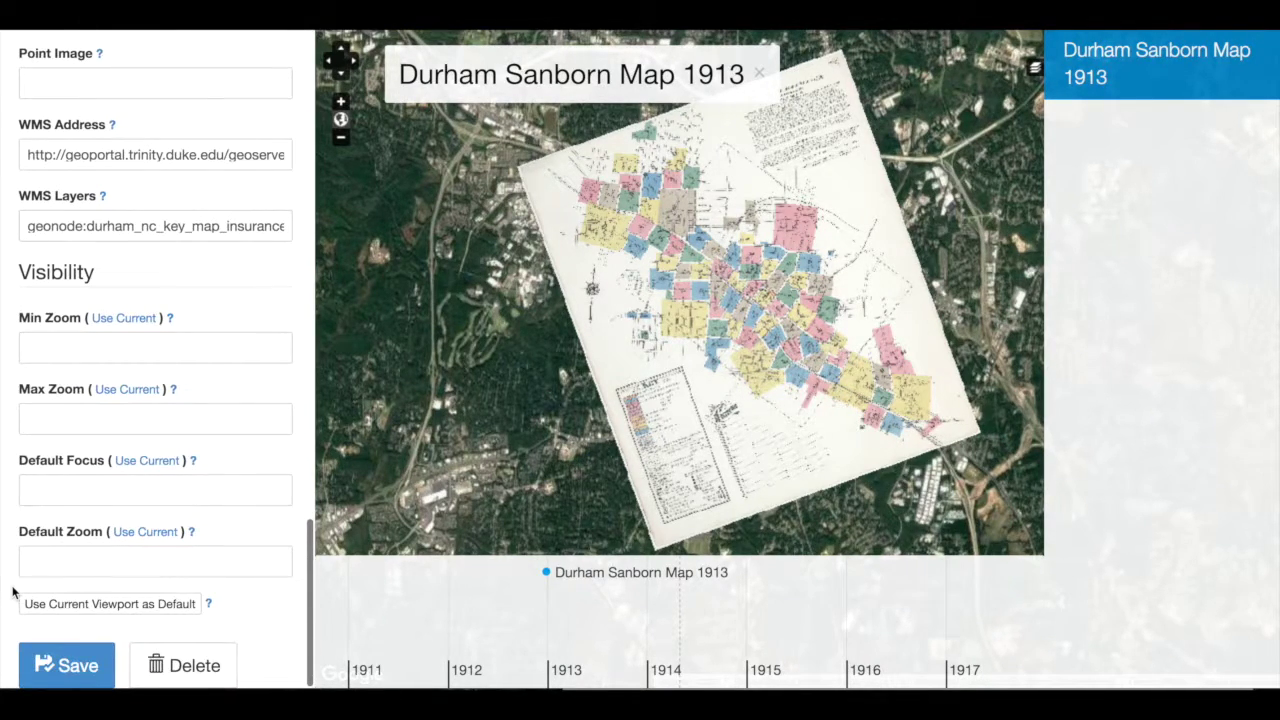
scroll(13, 592, up, 5)
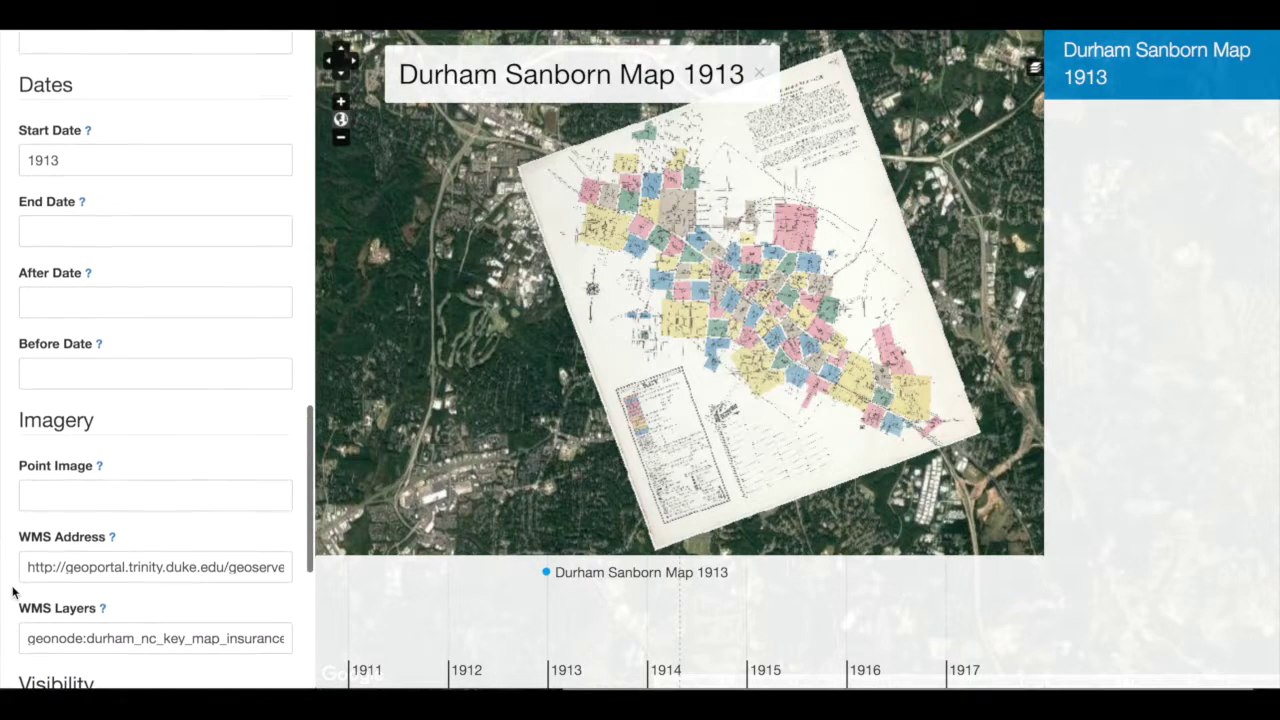
drag(313, 447, 313, 76)
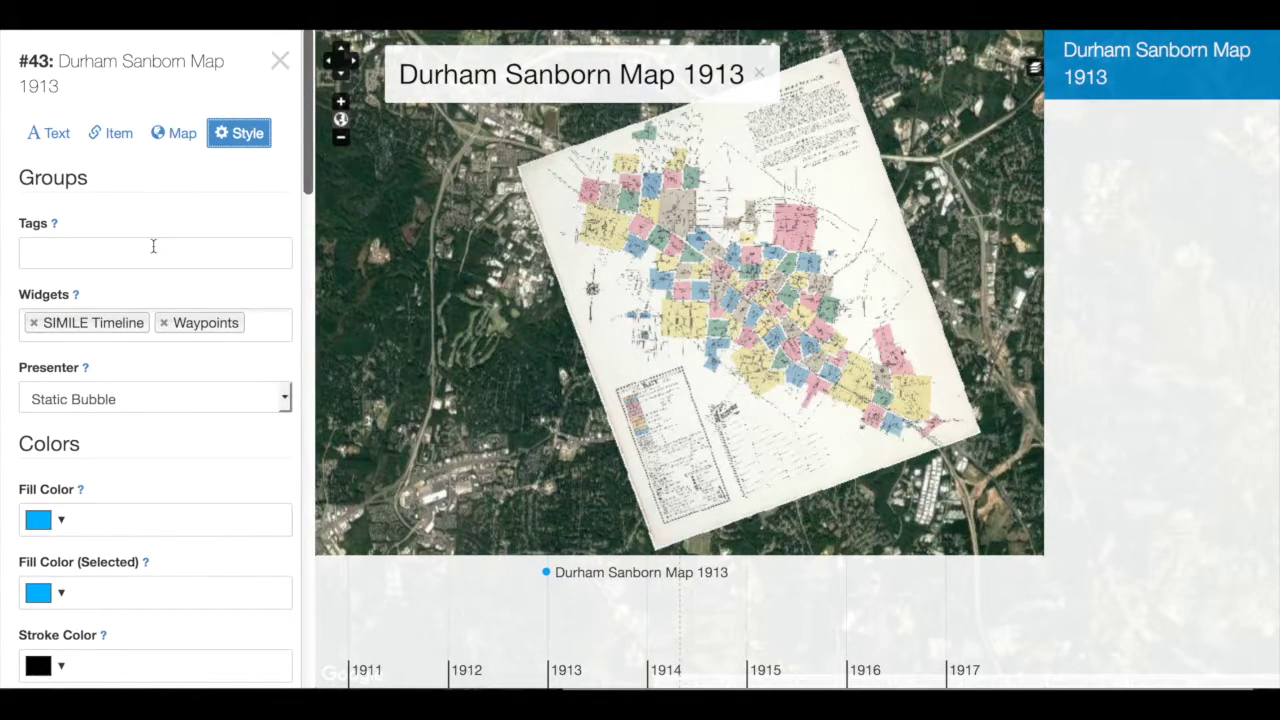
- Set Fill Opacity and Fill Opacity (Selected) to 0.5, save, and zoom in twice on the streets
scroll(153, 246, down, 3)
scroll(153, 246, down, 3)
click(74, 459)
text(.5)
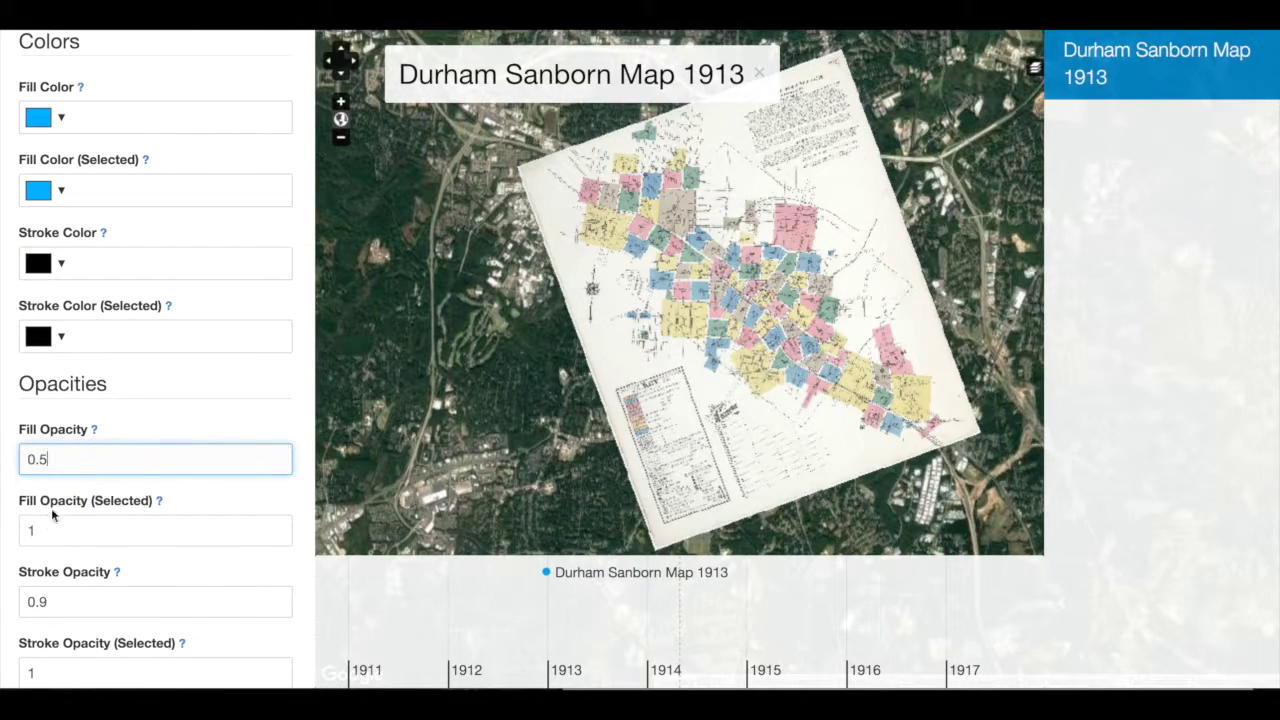
click(50, 538)
key(BackSpace)
text(0.5)
scroll(100, 560, down, 10)
click(45, 680)
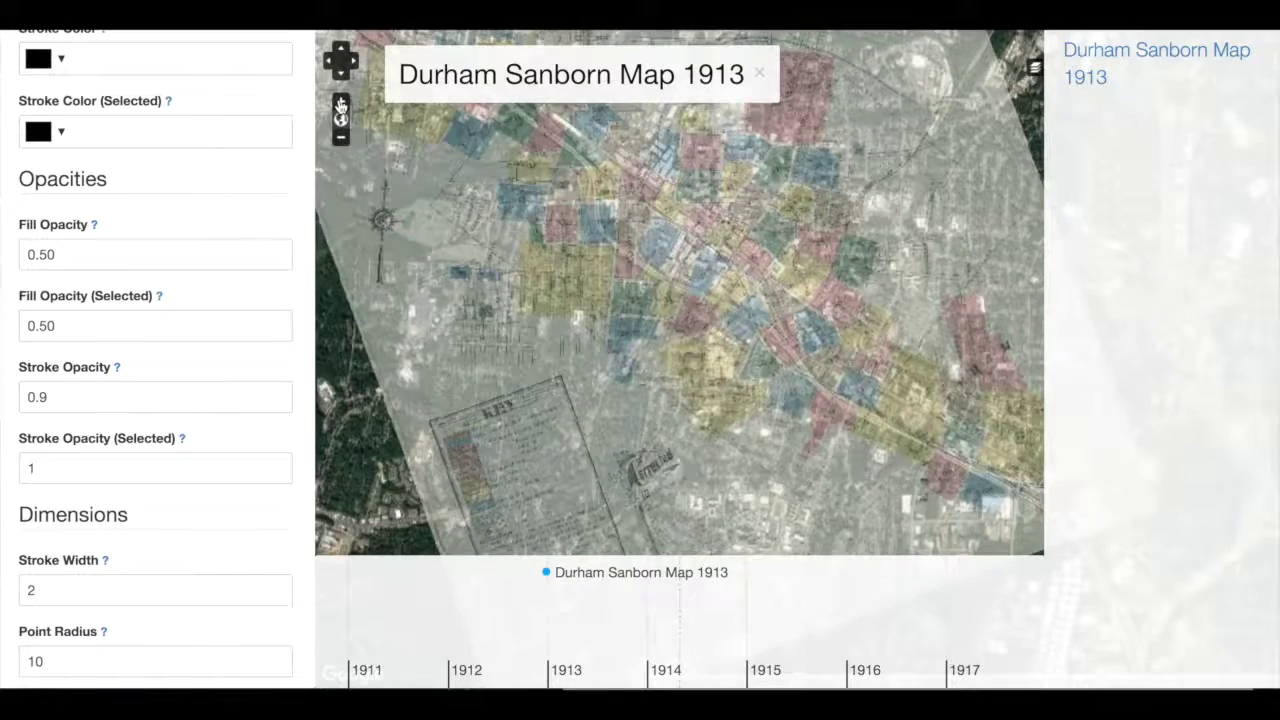
click(341, 106)
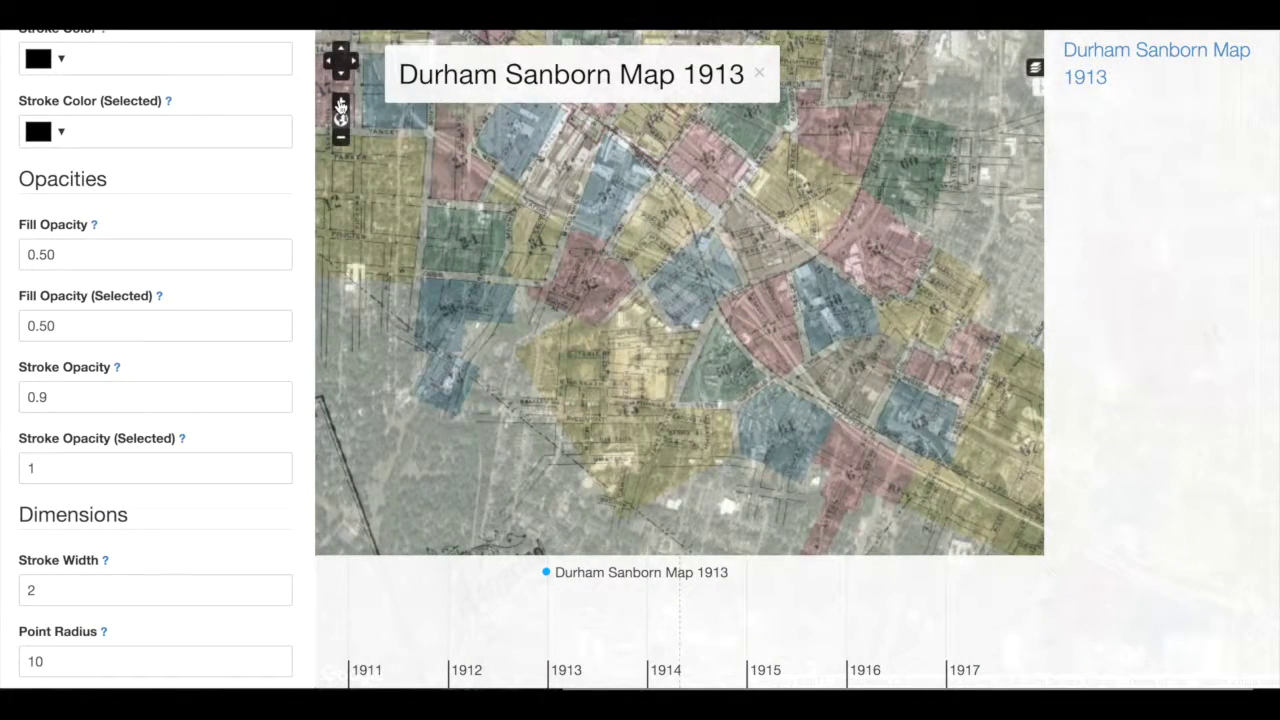
click(341, 106)
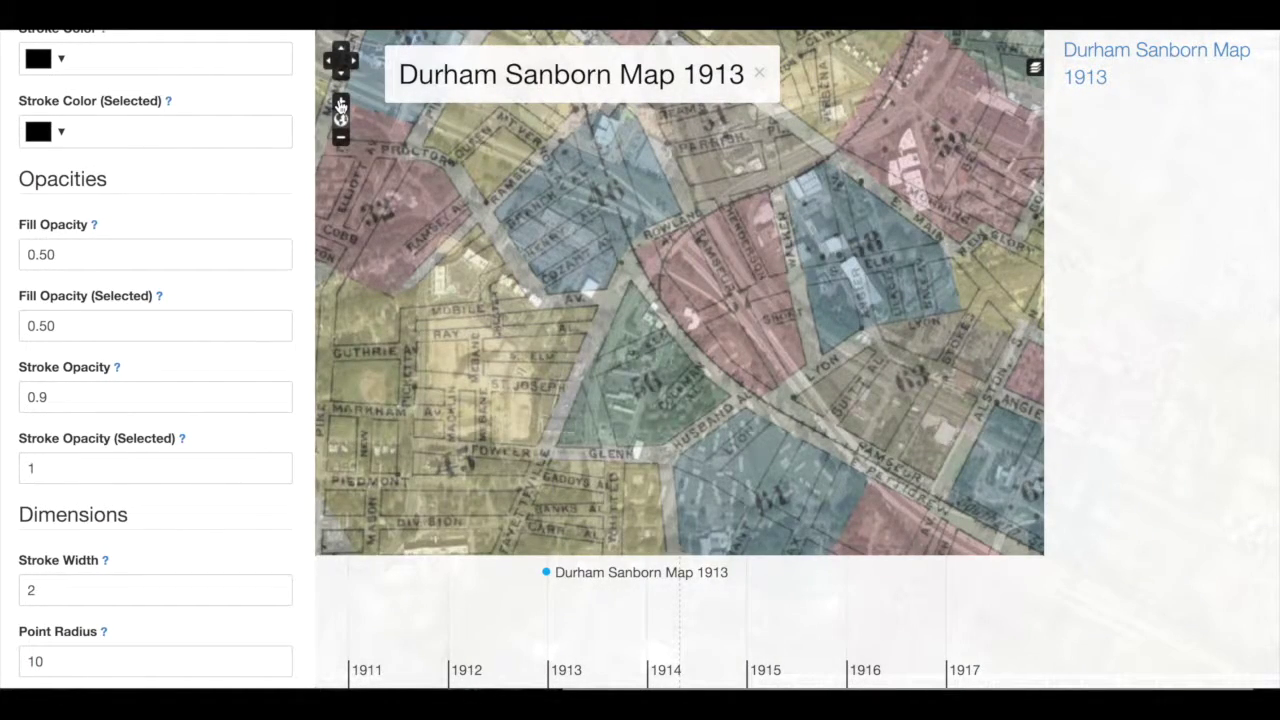